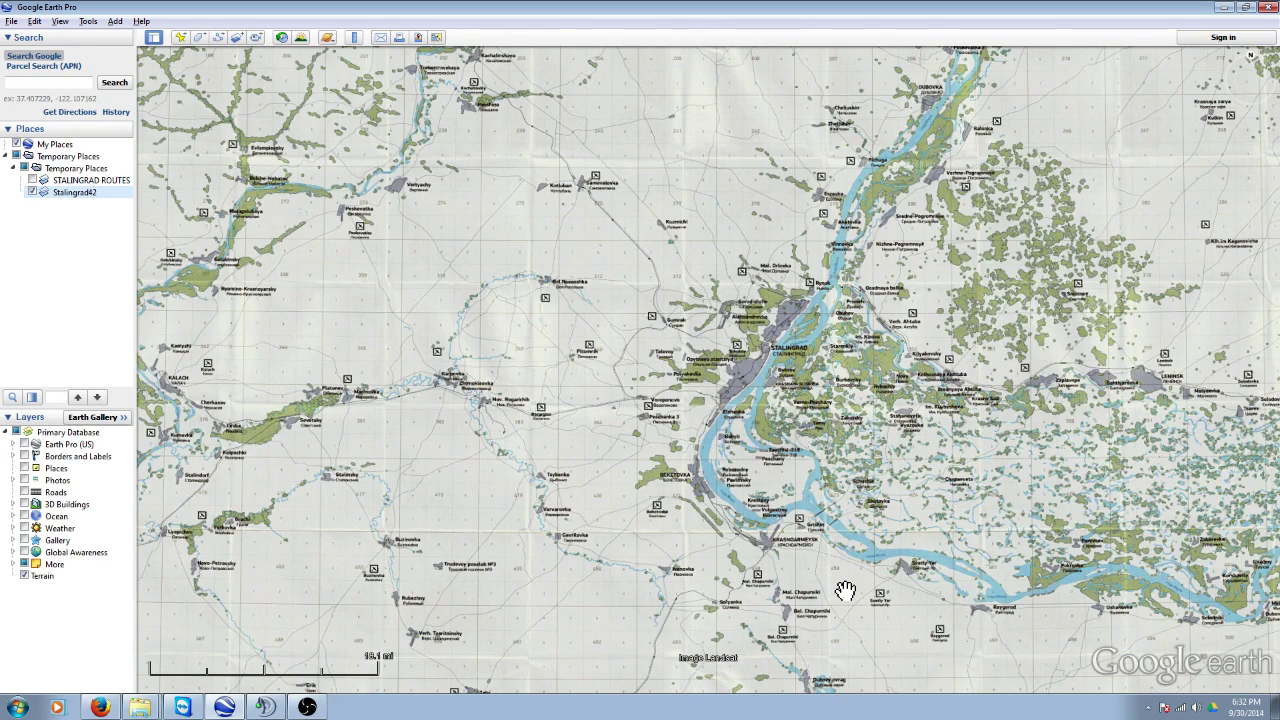
Step: Start a new image overlay named Stalingrad using the desktop image Stalingrad_map1.jpg
left_click_drag(1006, 400, 887, 445)
left_click_drag(652, 432, 696, 428)
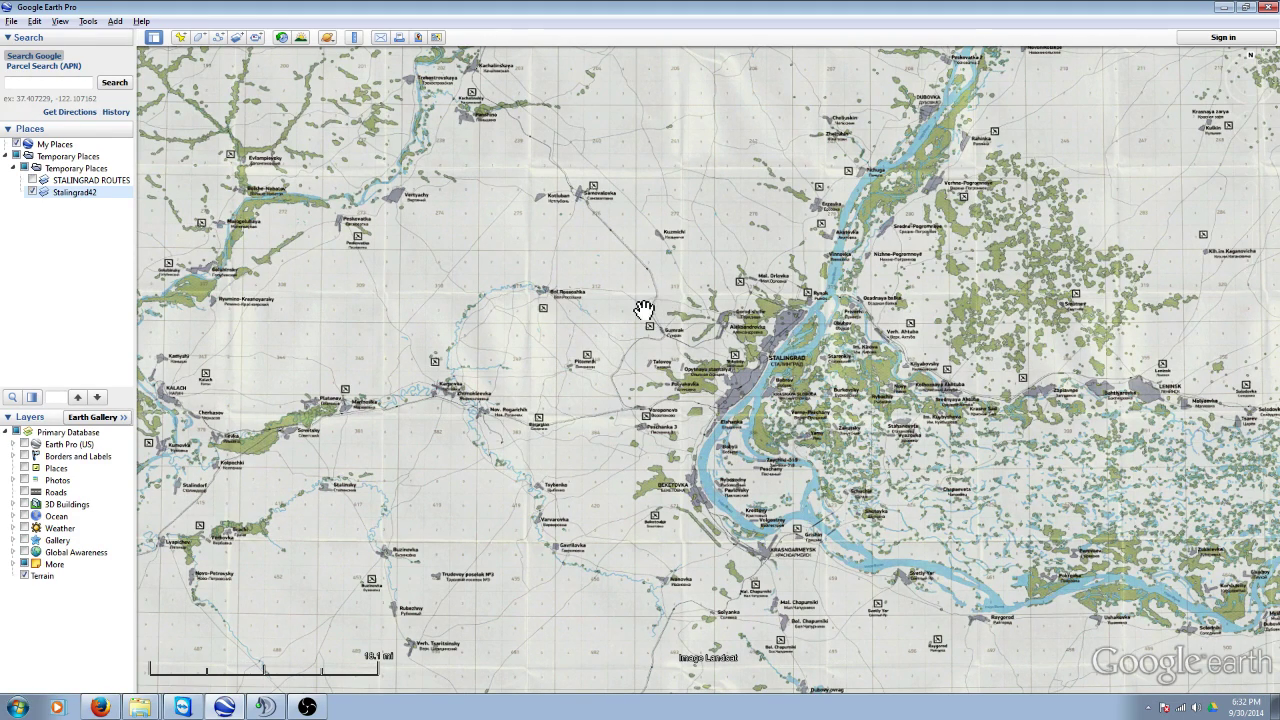
left_click(115, 21)
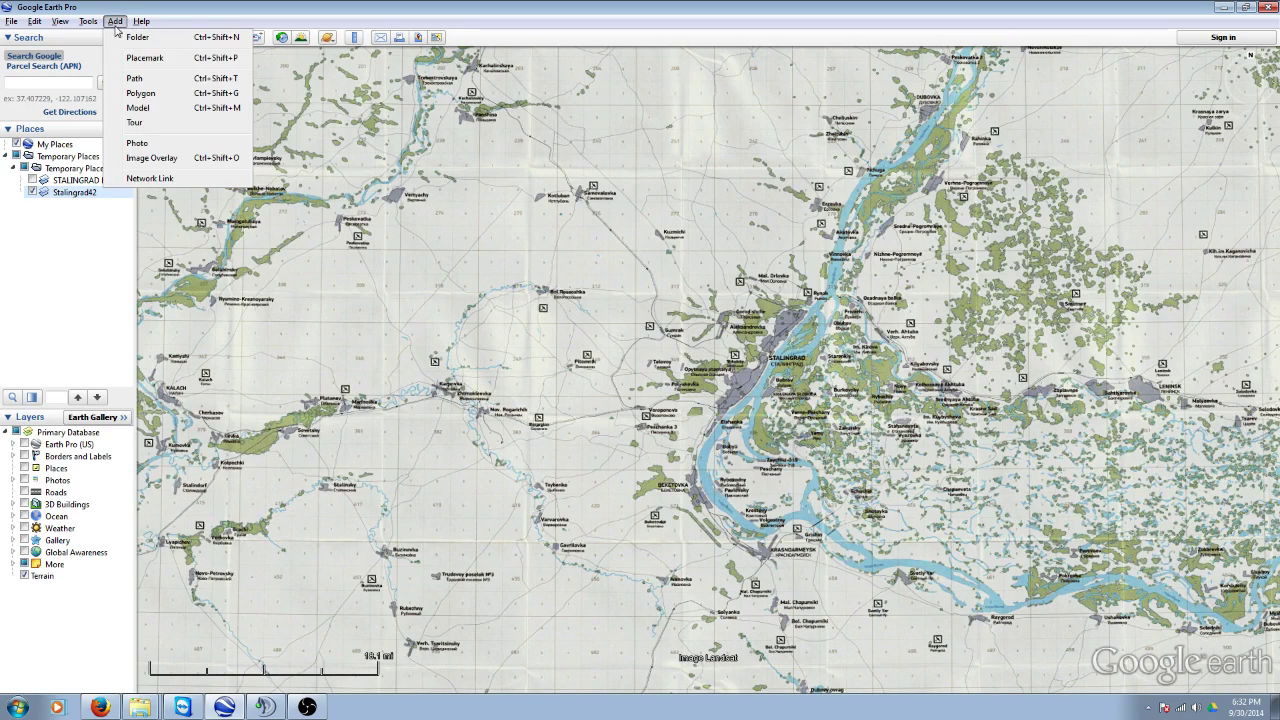
left_click(151, 159)
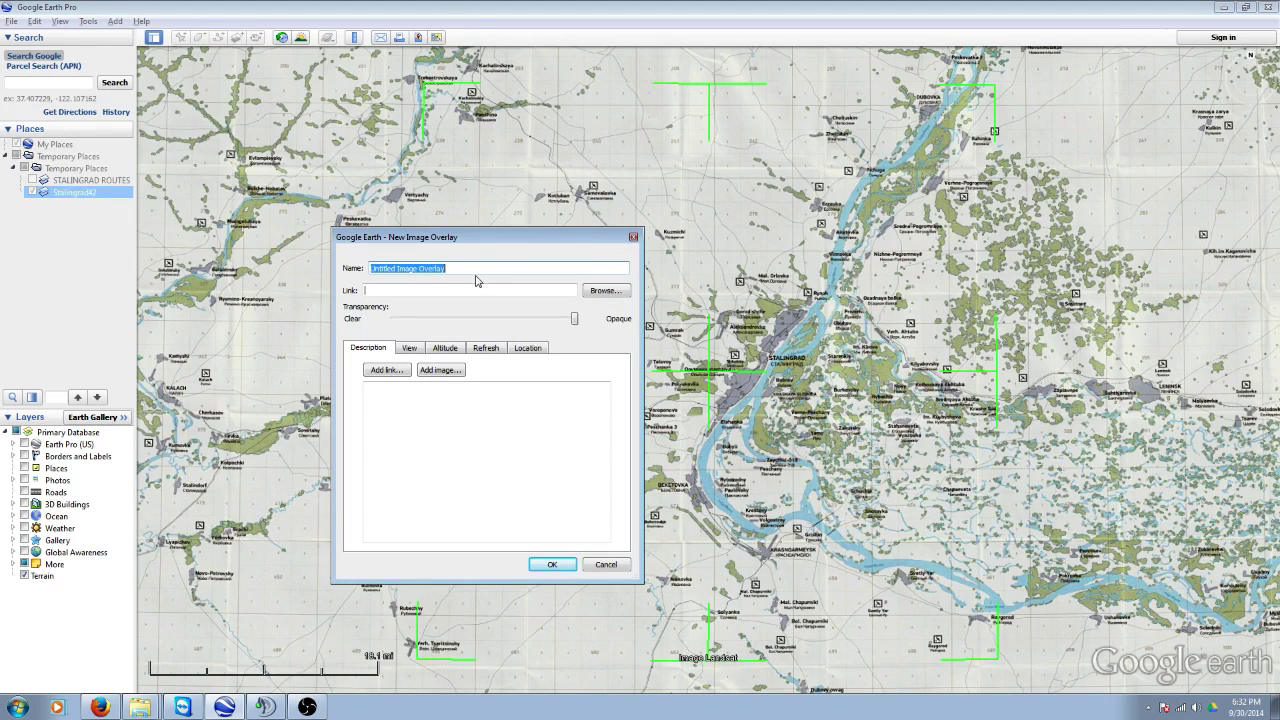
type("St")
left_click(604, 291)
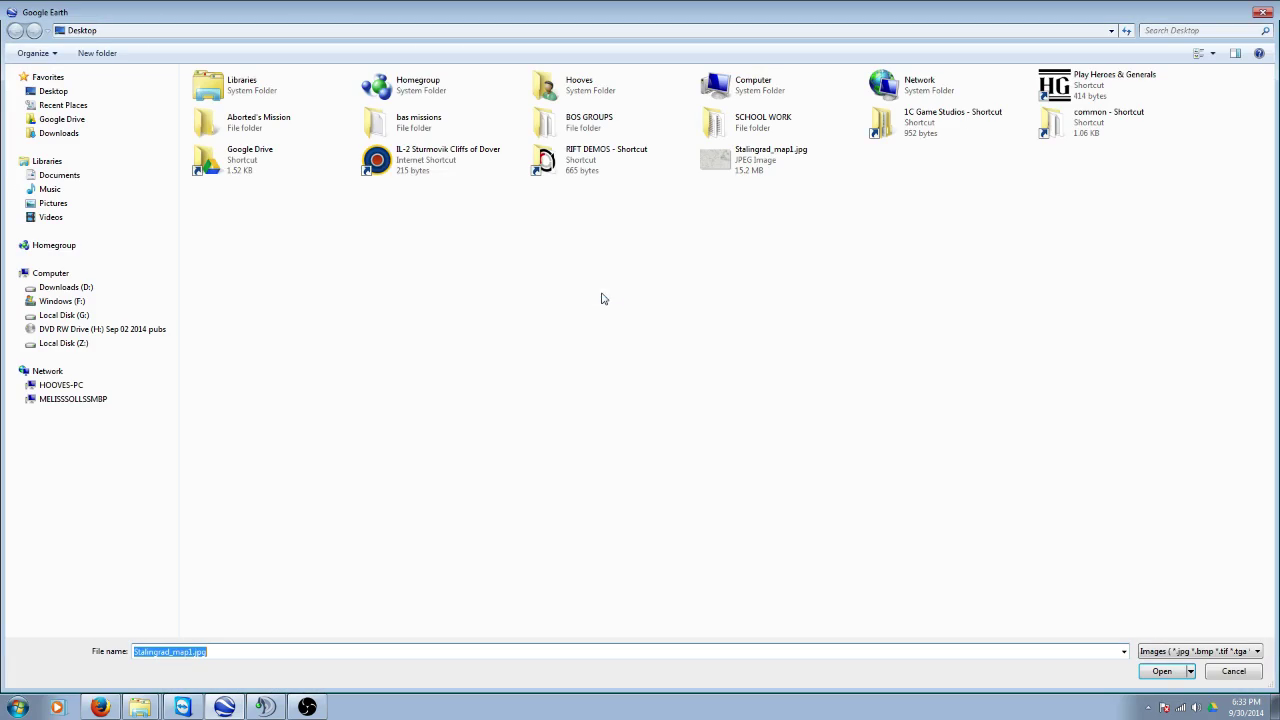
left_click(760, 170)
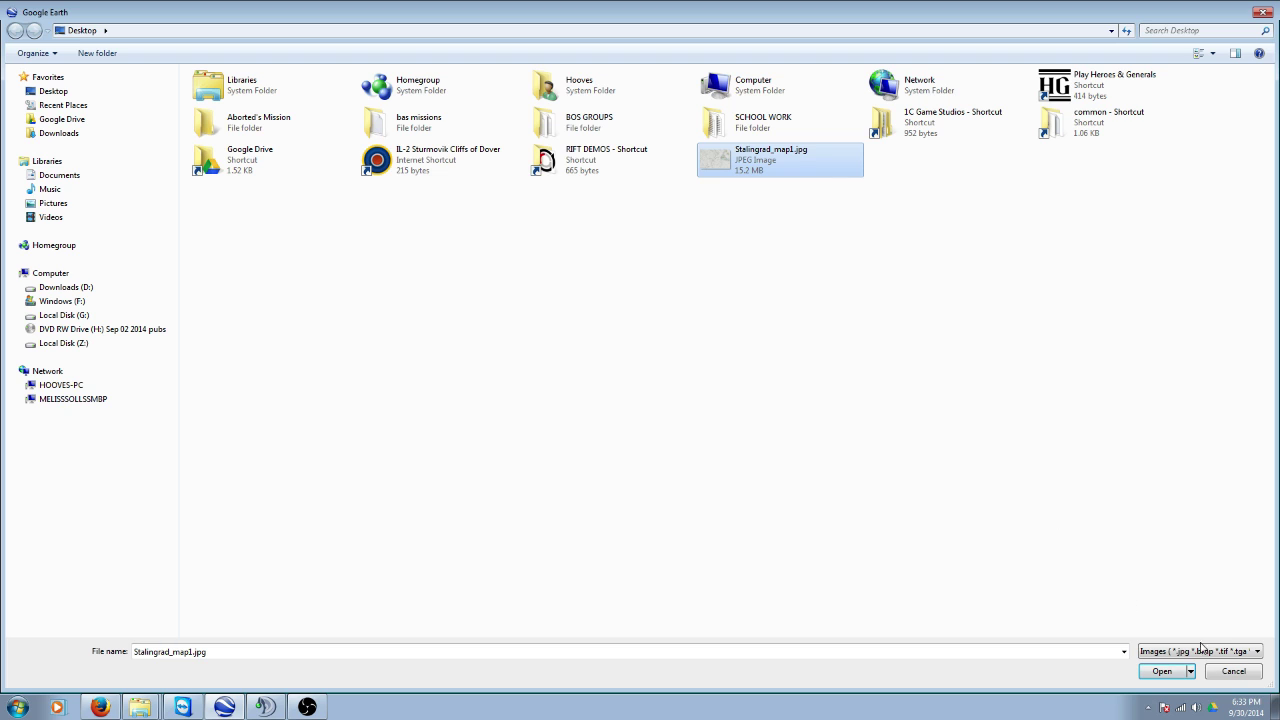
left_click(1162, 672)
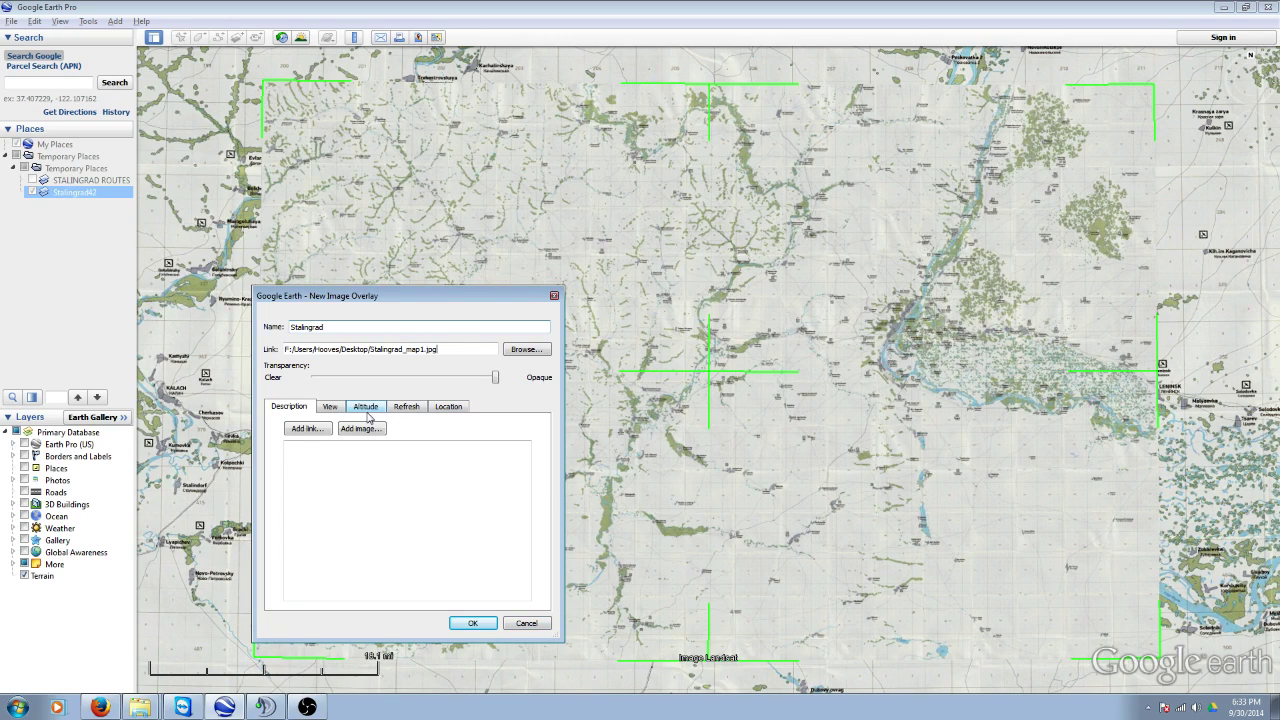
Step: Review the new overlay's altitude, description, view, refresh and location settings, and discard the overlay
left_click_drag(432, 298, 502, 242)
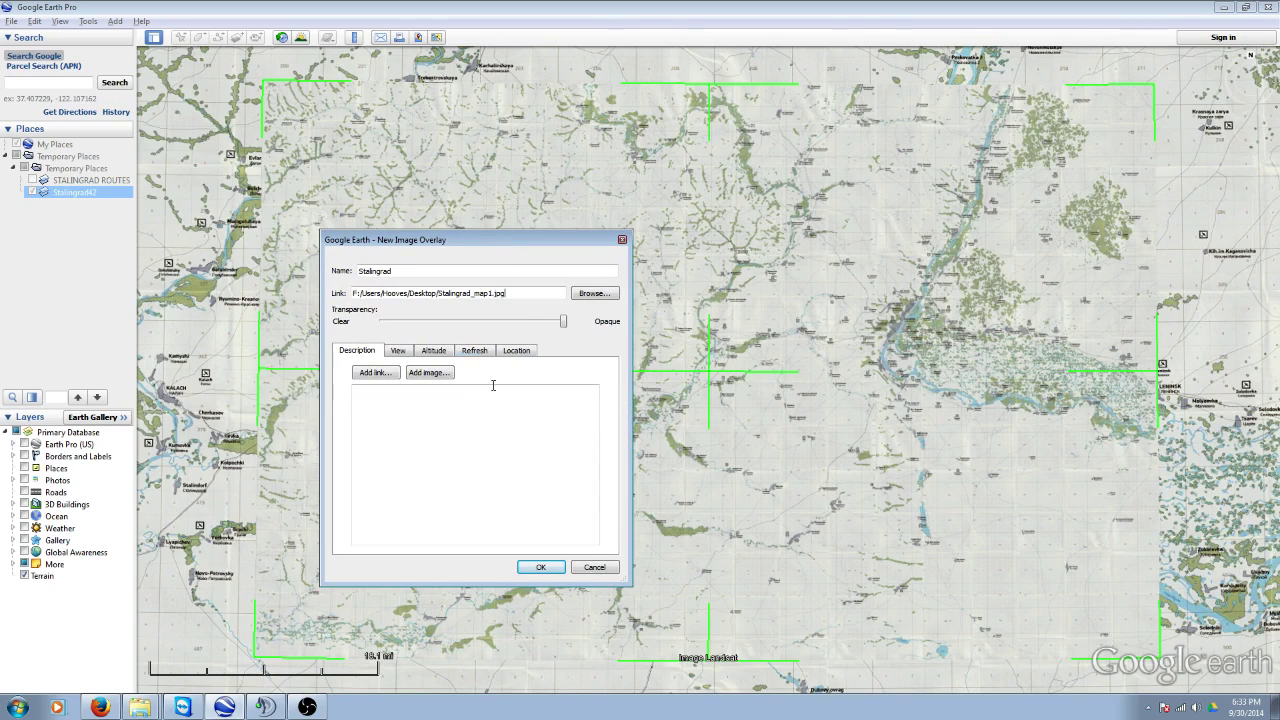
left_click(440, 358)
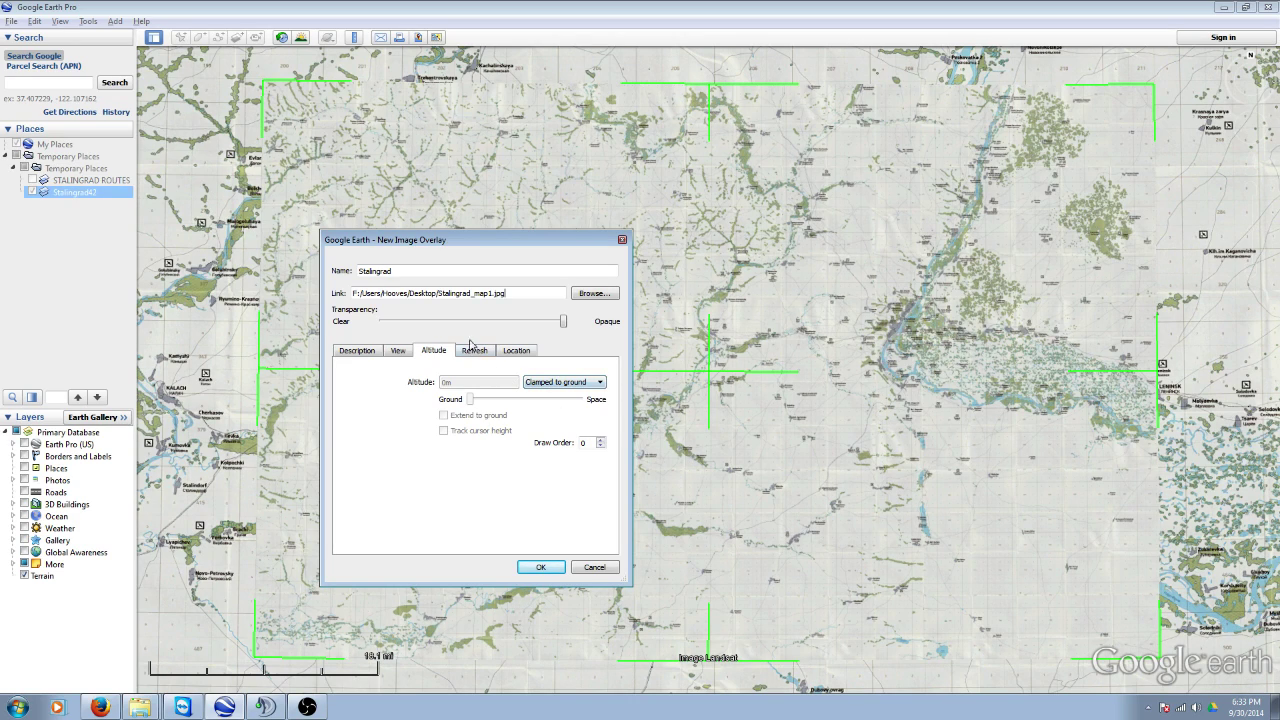
left_click(355, 355)
left_click(399, 356)
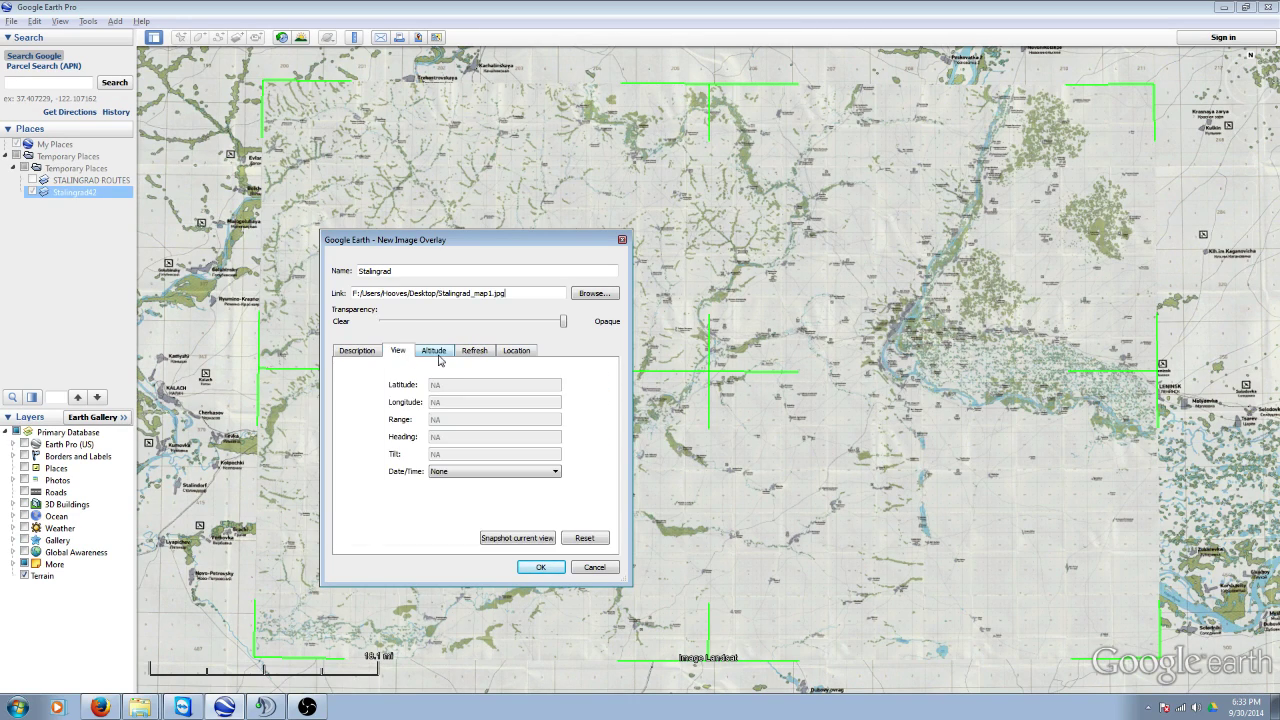
left_click(440, 357)
left_click(486, 357)
left_click(516, 352)
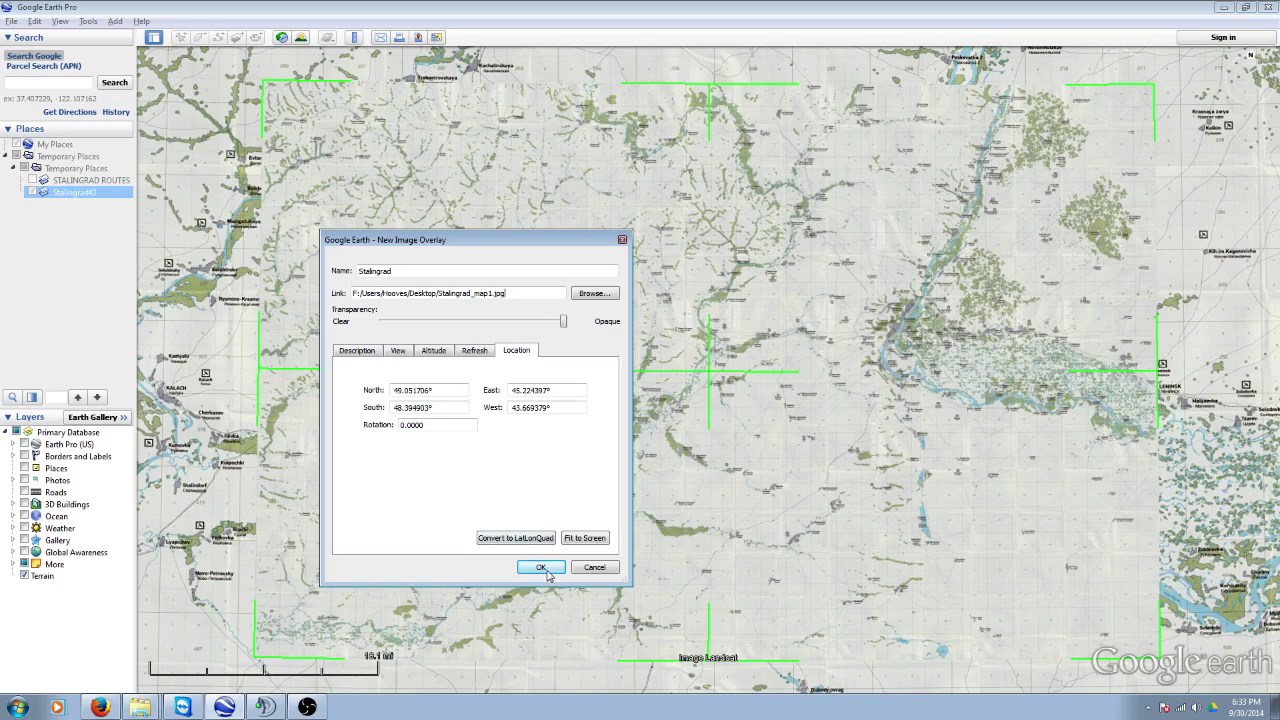
left_click(597, 567)
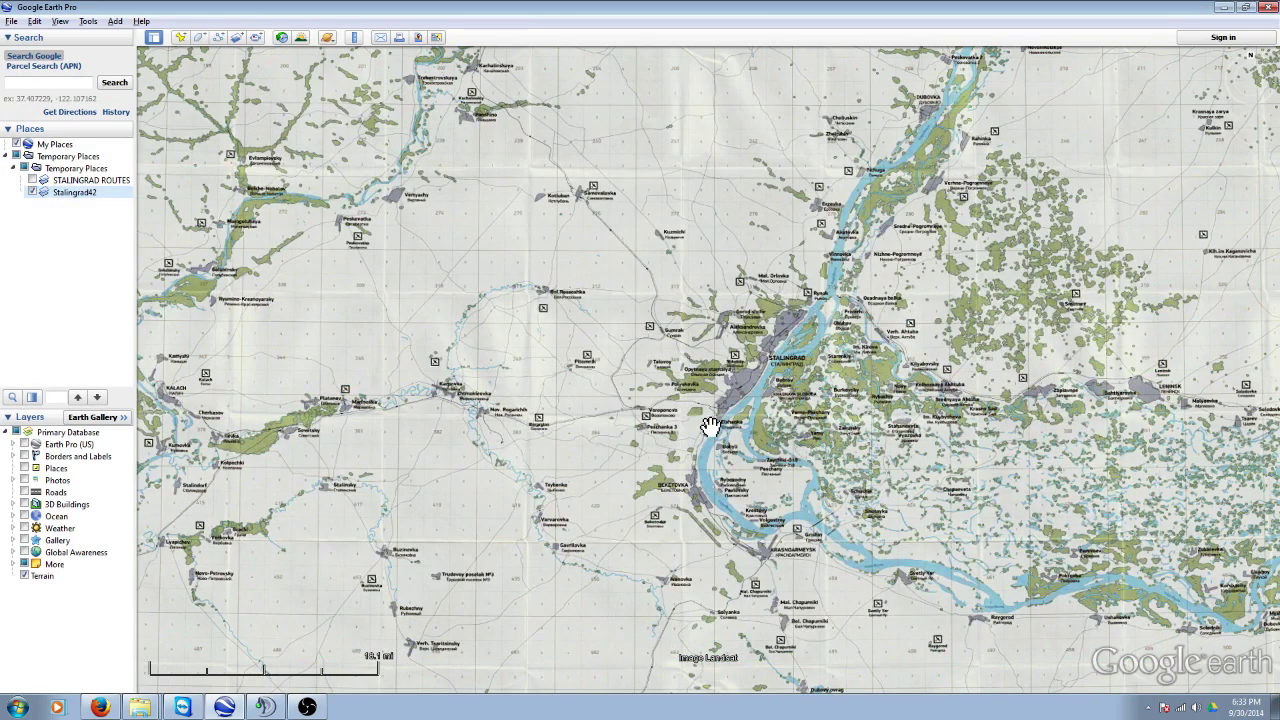
Step: Measure the straight-line distance and heading from the Kalach airfield to the Beketovka airfield with the Ruler
left_click_drag(784, 392, 735, 378)
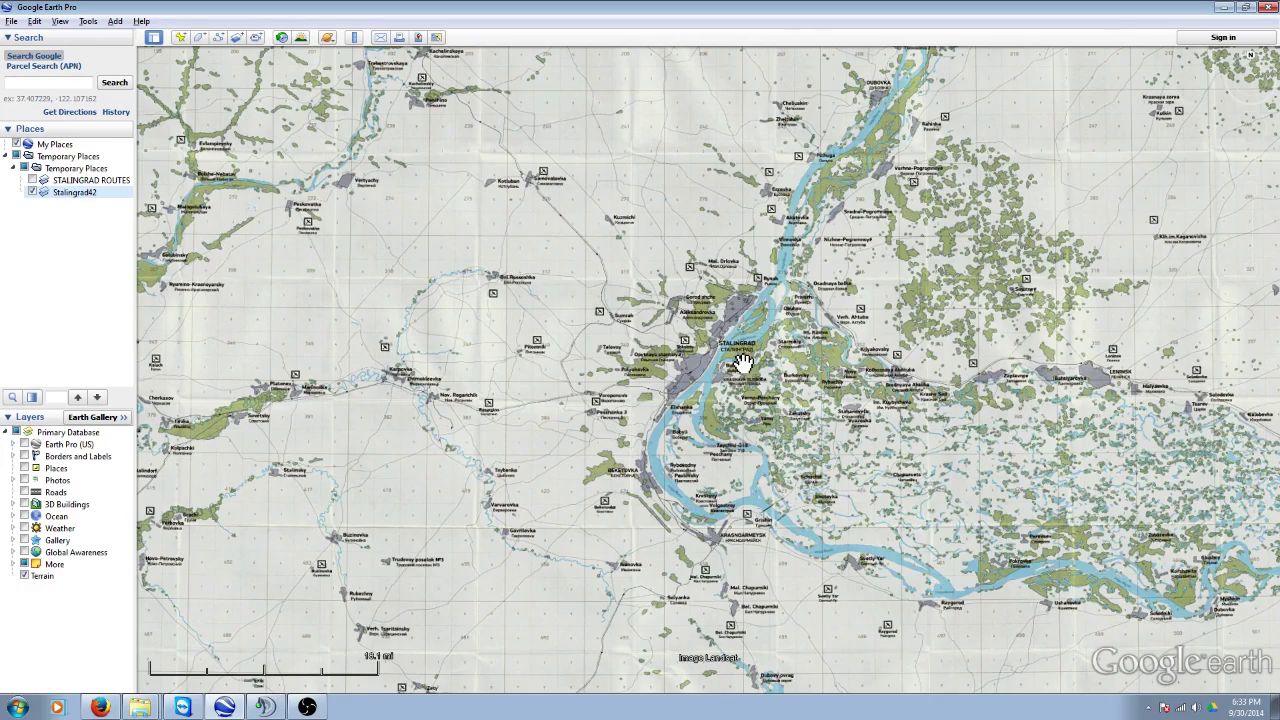
left_click_drag(435, 370, 731, 324)
scroll(689, 337, "up", 5)
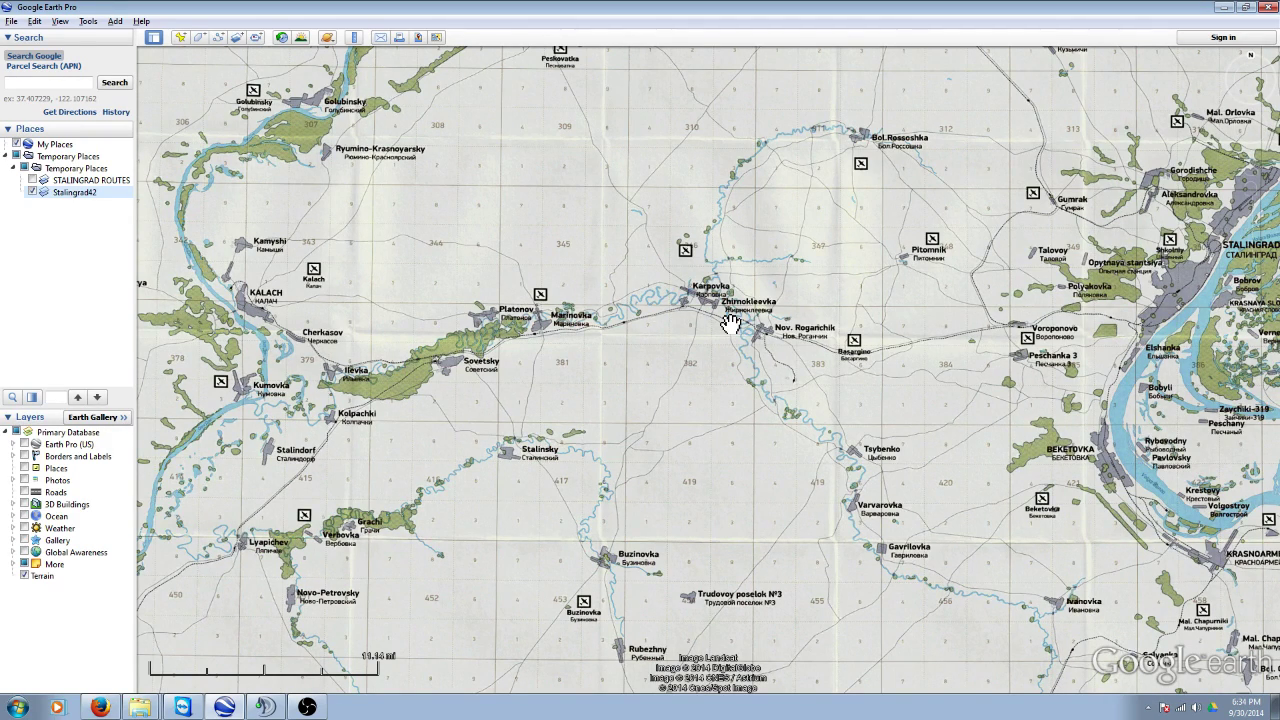
left_click(354, 38)
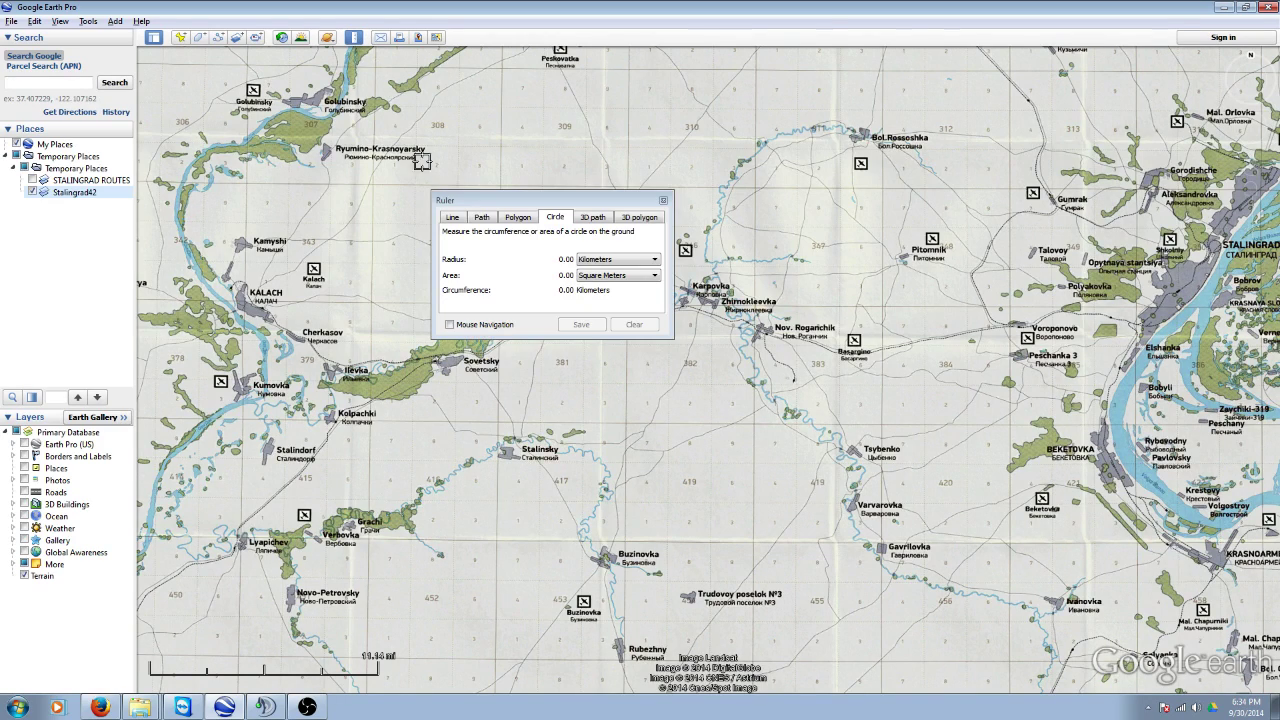
left_click(462, 220)
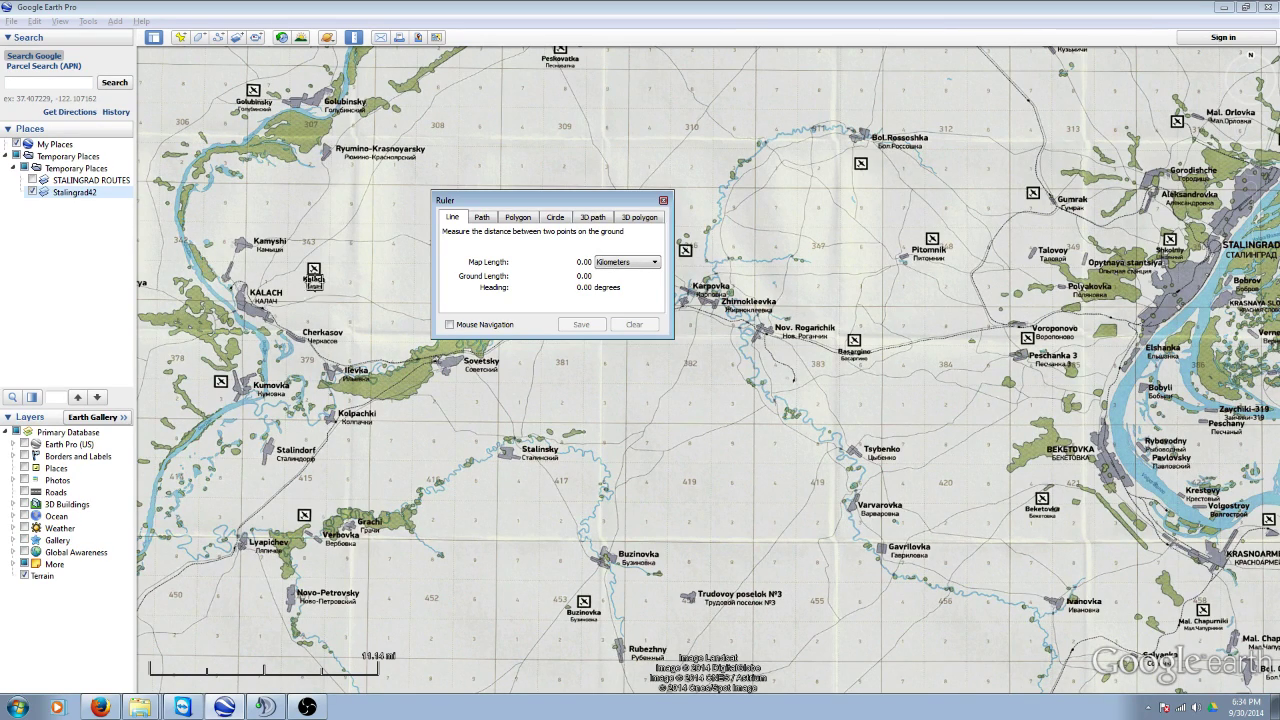
left_click(314, 270)
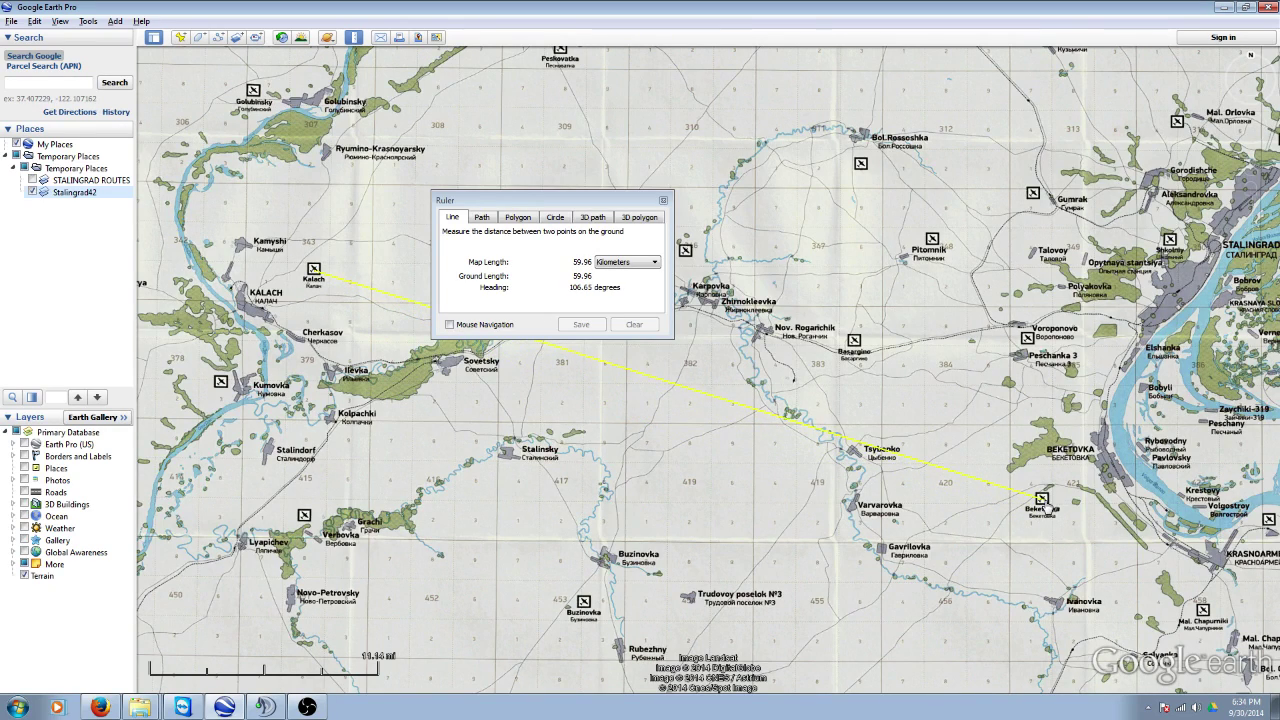
left_click(1041, 498)
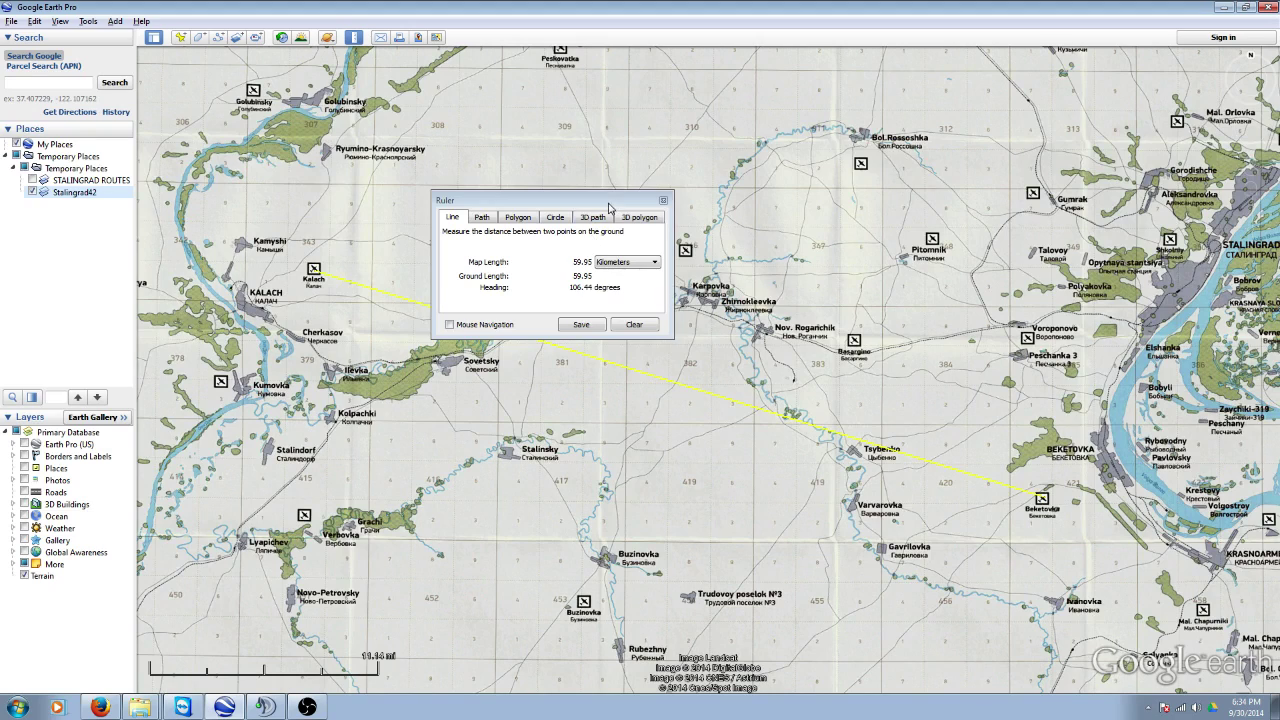
Step: Measure the distance and heading from the Beketovka airfield to the Voroponovo airfield, clear the line and close the Ruler
left_click_drag(610, 205, 626, 167)
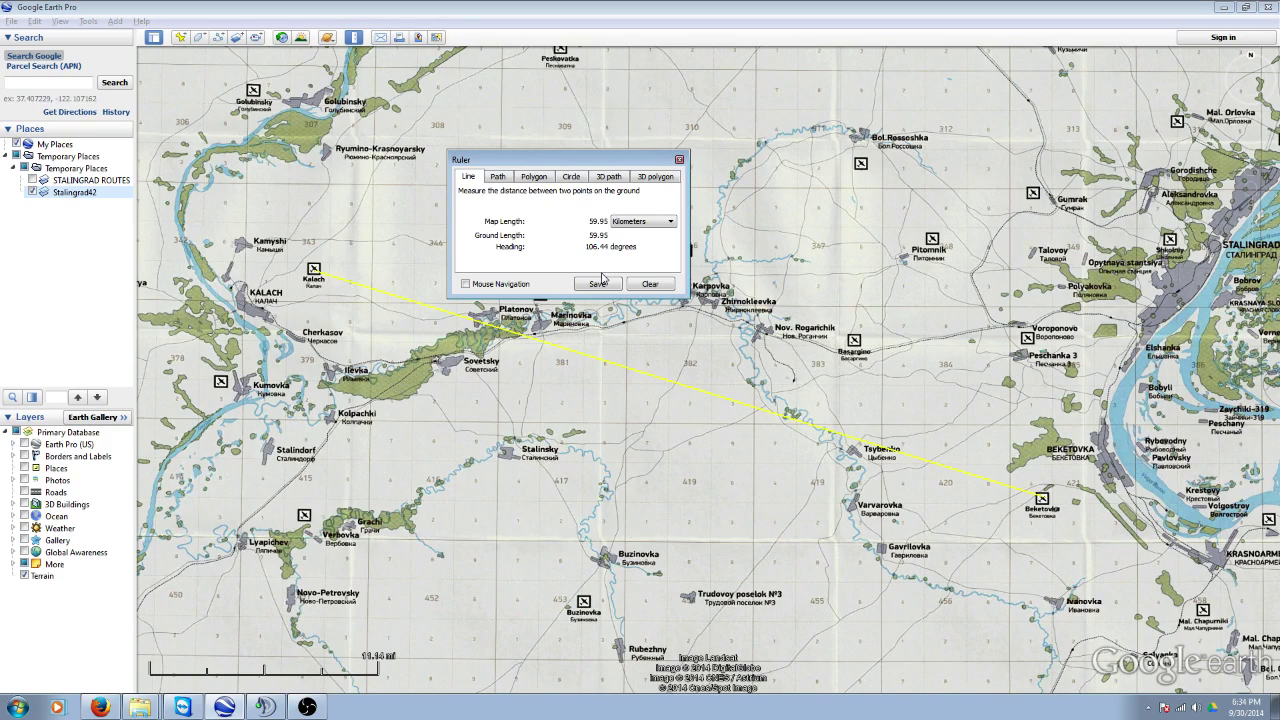
left_click(1045, 497)
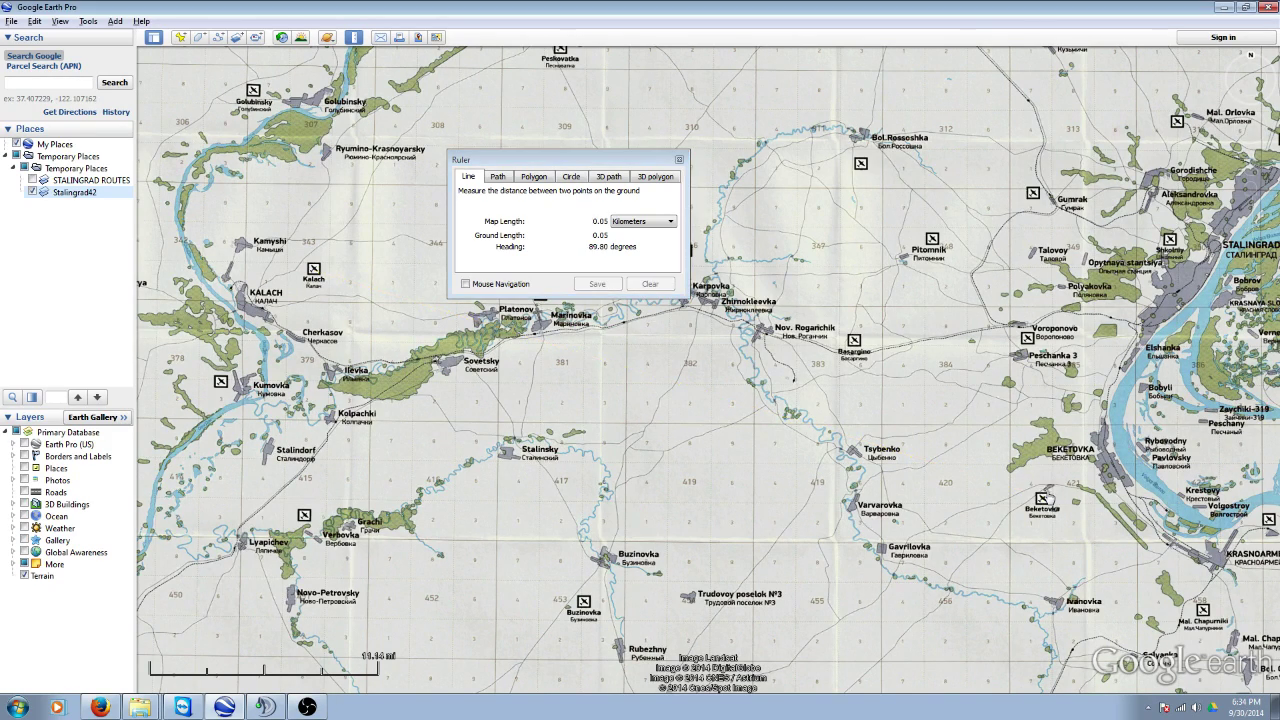
left_click(1028, 338)
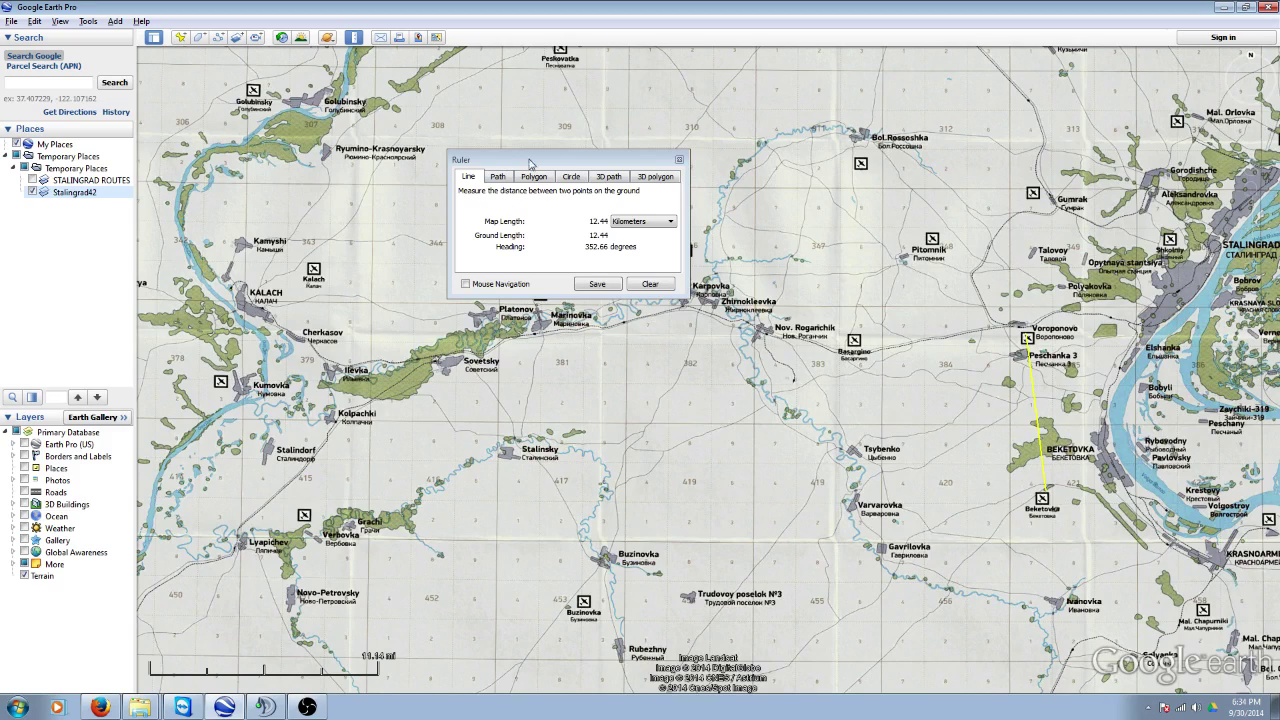
left_click(644, 286)
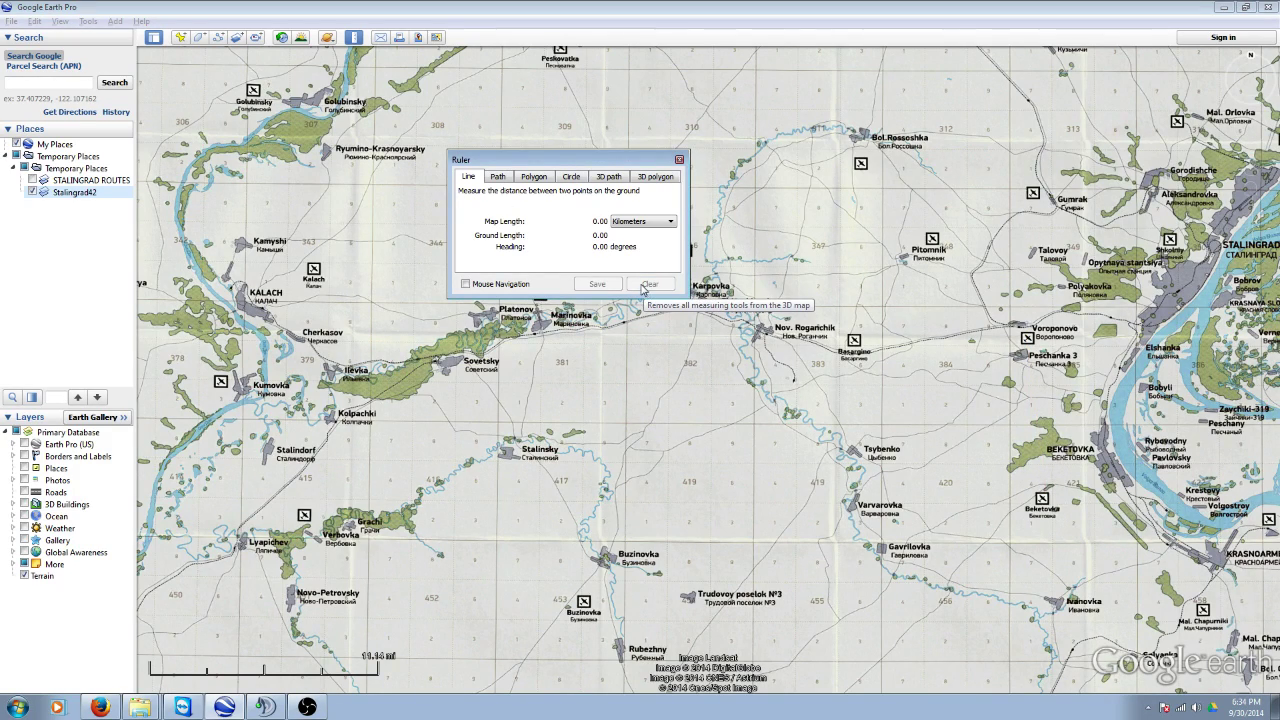
left_click(679, 159)
Step: Examine the Stalingrad map overlay from its full extent down to the area between Platonov and Karpovka
left_click_drag(950, 458, 500, 500)
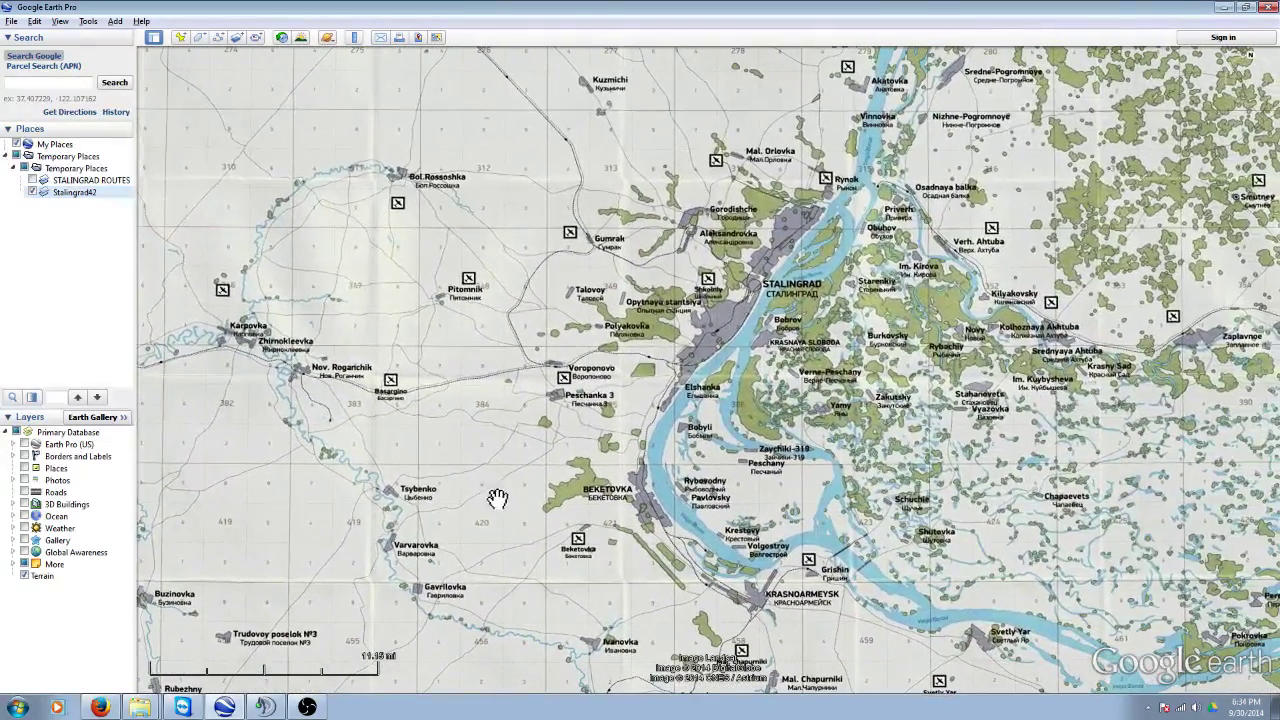
left_click_drag(724, 510, 620, 530)
scroll(578, 449, "down", 1)
scroll(578, 449, "down", 1)
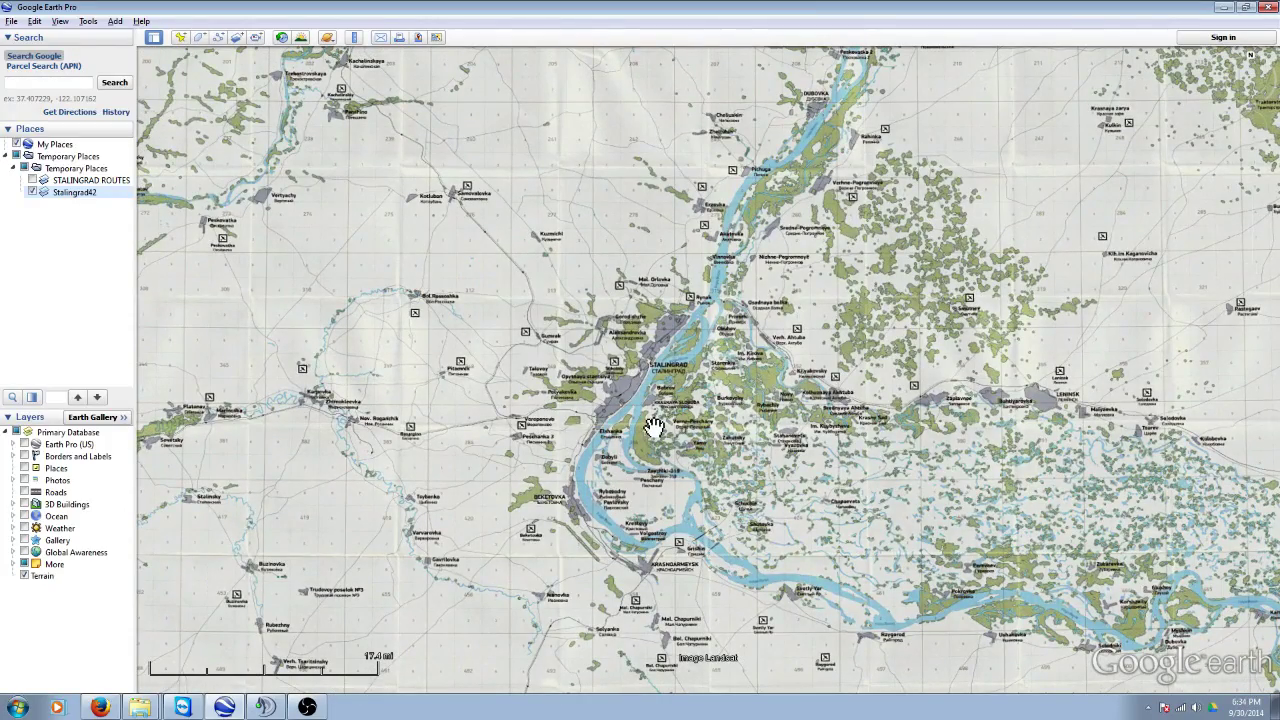
mouse_move(666, 340)
middle_mouse_down()
mouse_move(657, 643)
mouse_move(665, 325)
middle_mouse_up()
middle_click_drag(987, 716, 696, 339)
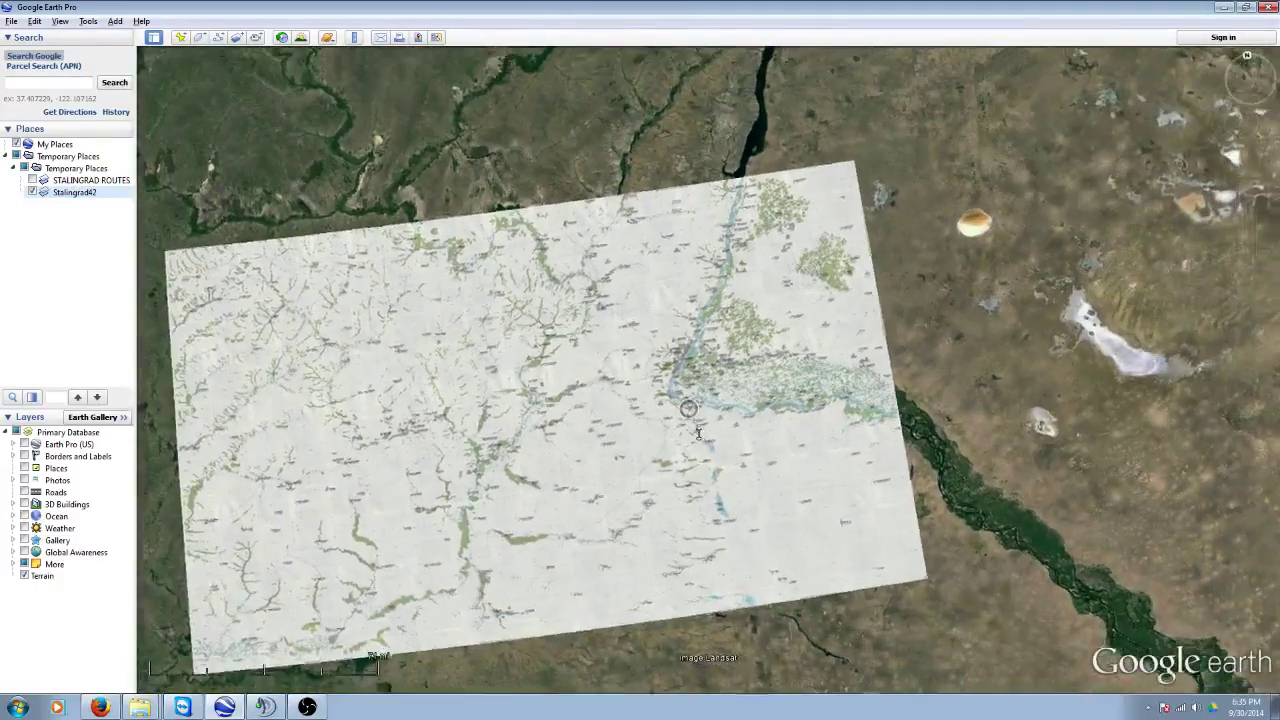
middle_click_drag(698, 434, 658, 371)
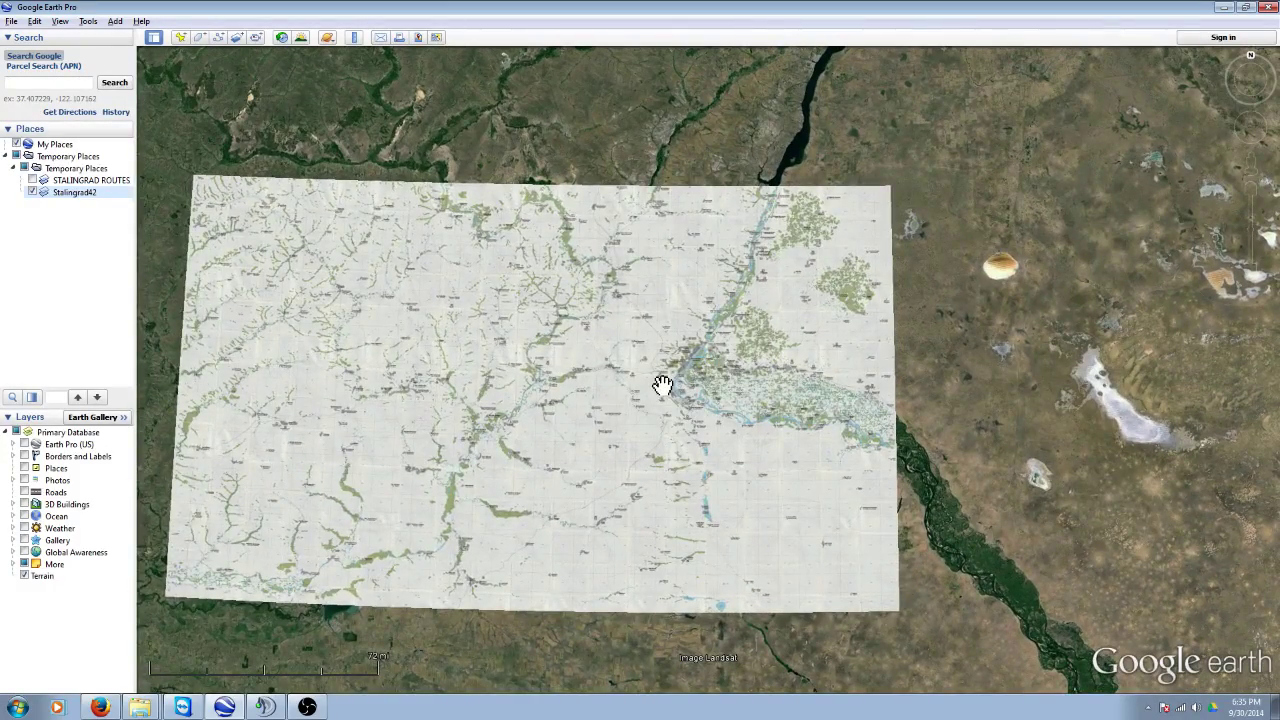
scroll(670, 410, "up", 2)
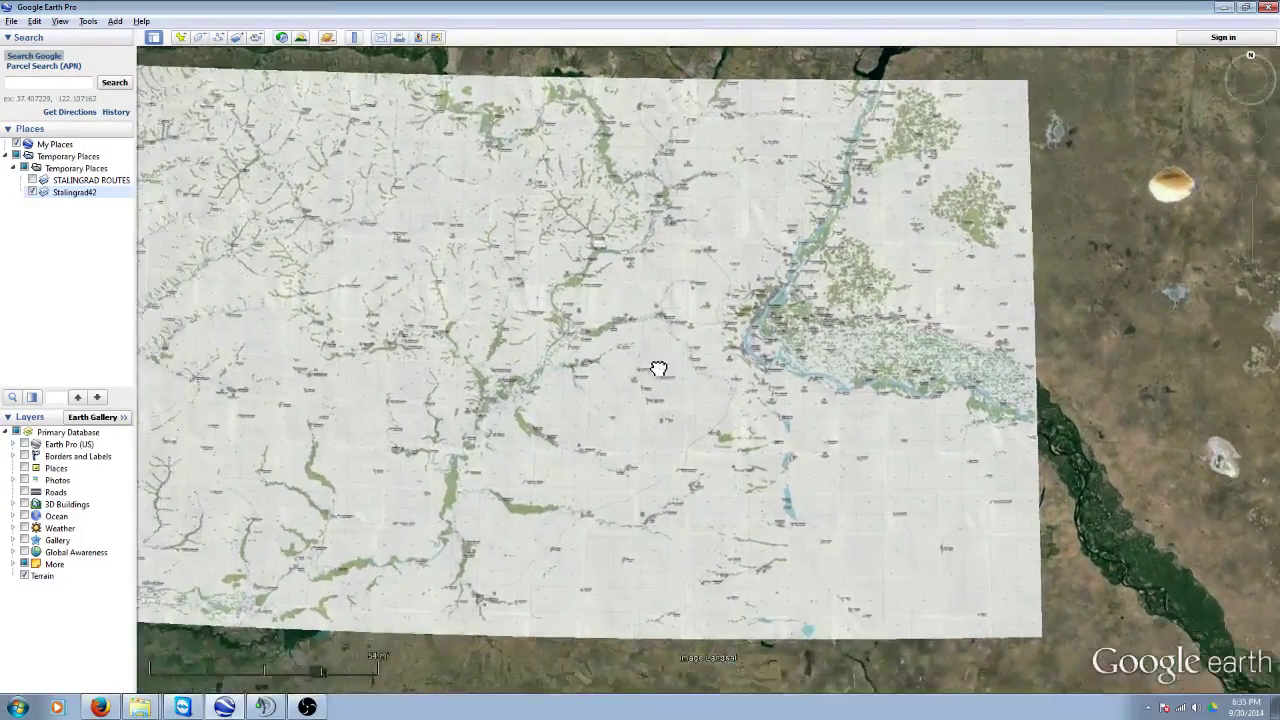
left_click_drag(658, 368, 744, 390)
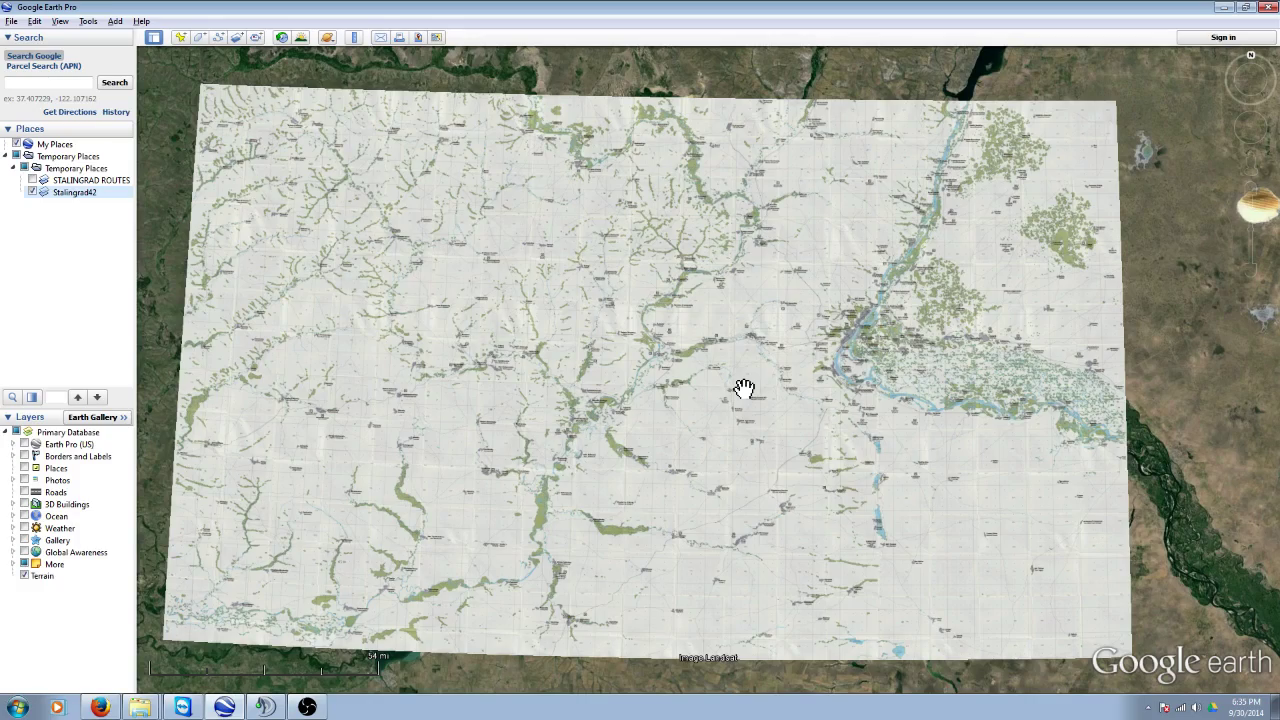
scroll(733, 386, "up", 5)
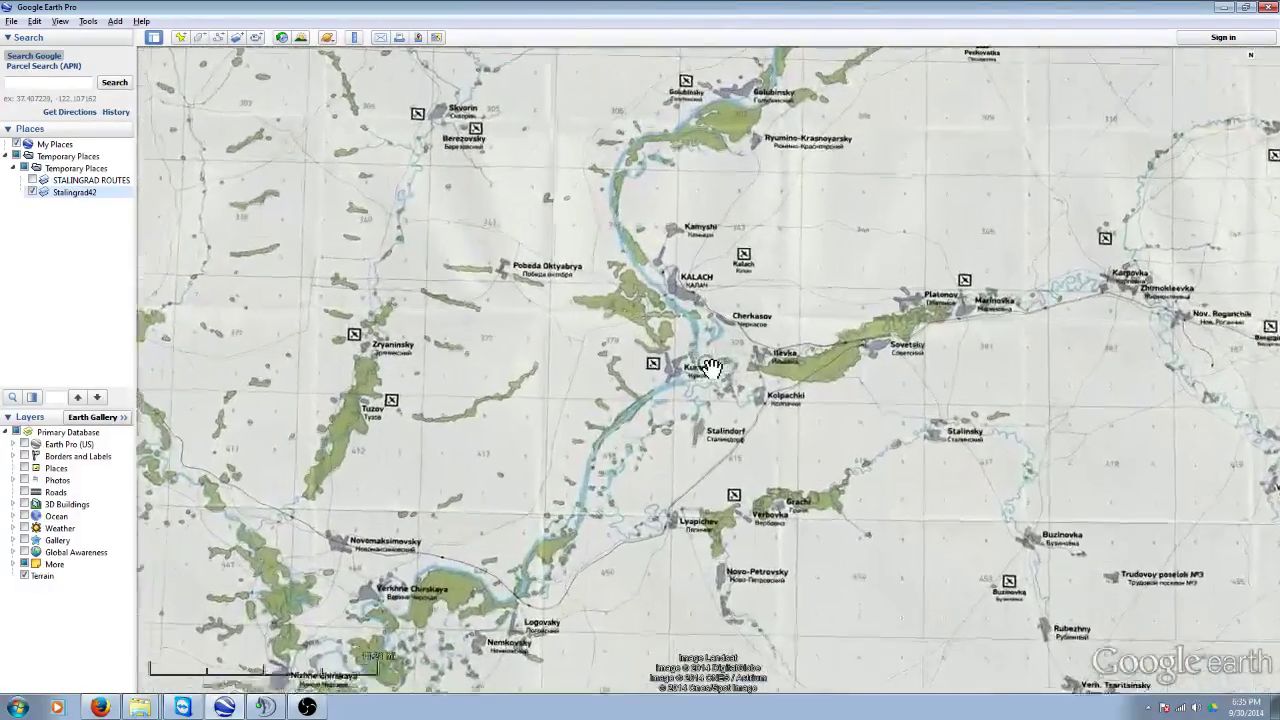
scroll(1051, 360, "up", 3)
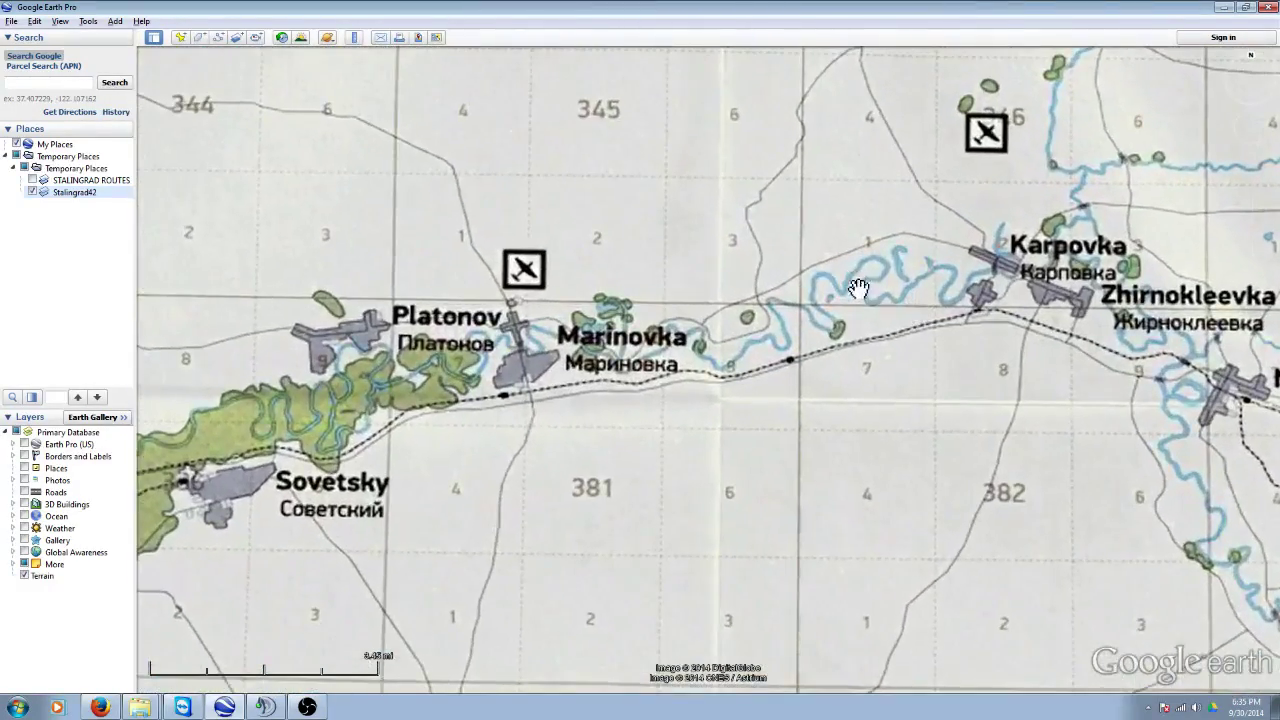
scroll(820, 391, "down", 5)
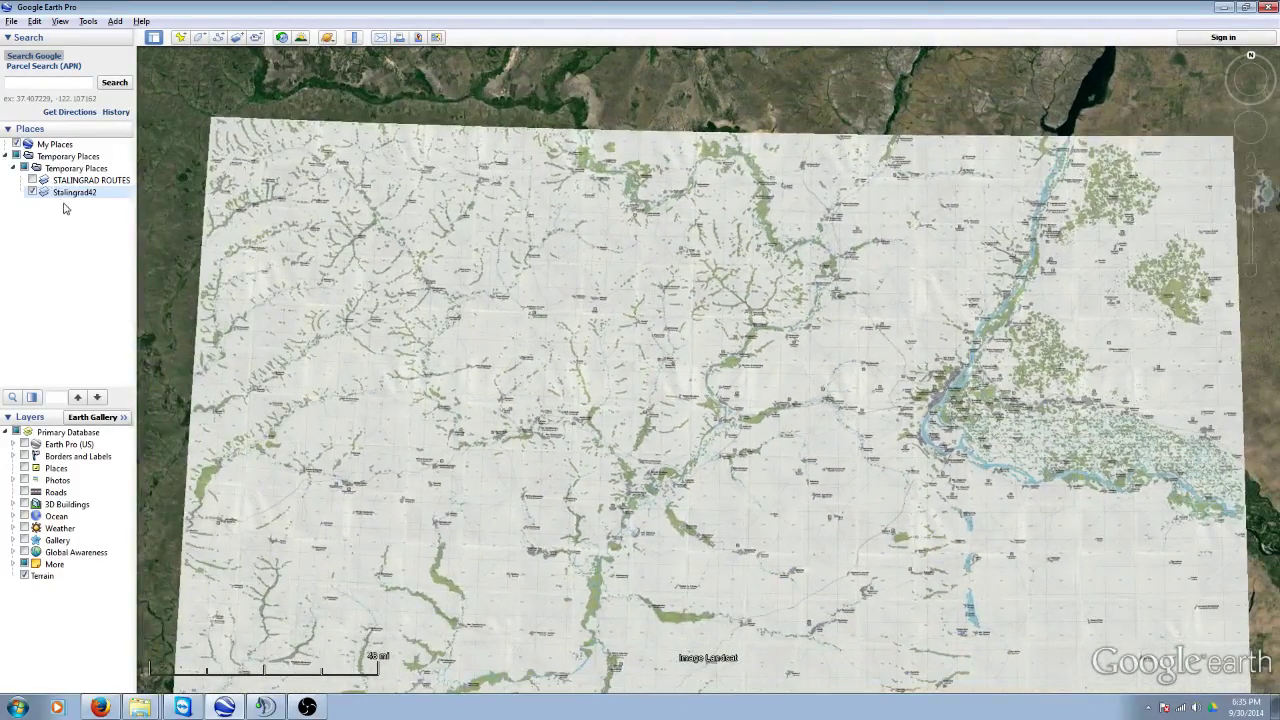
Step: Try making the Stalingrad42 overlay slightly transparent in its properties and cancel the edit
left_click(63, 196)
right_click(63, 196)
left_click(105, 427)
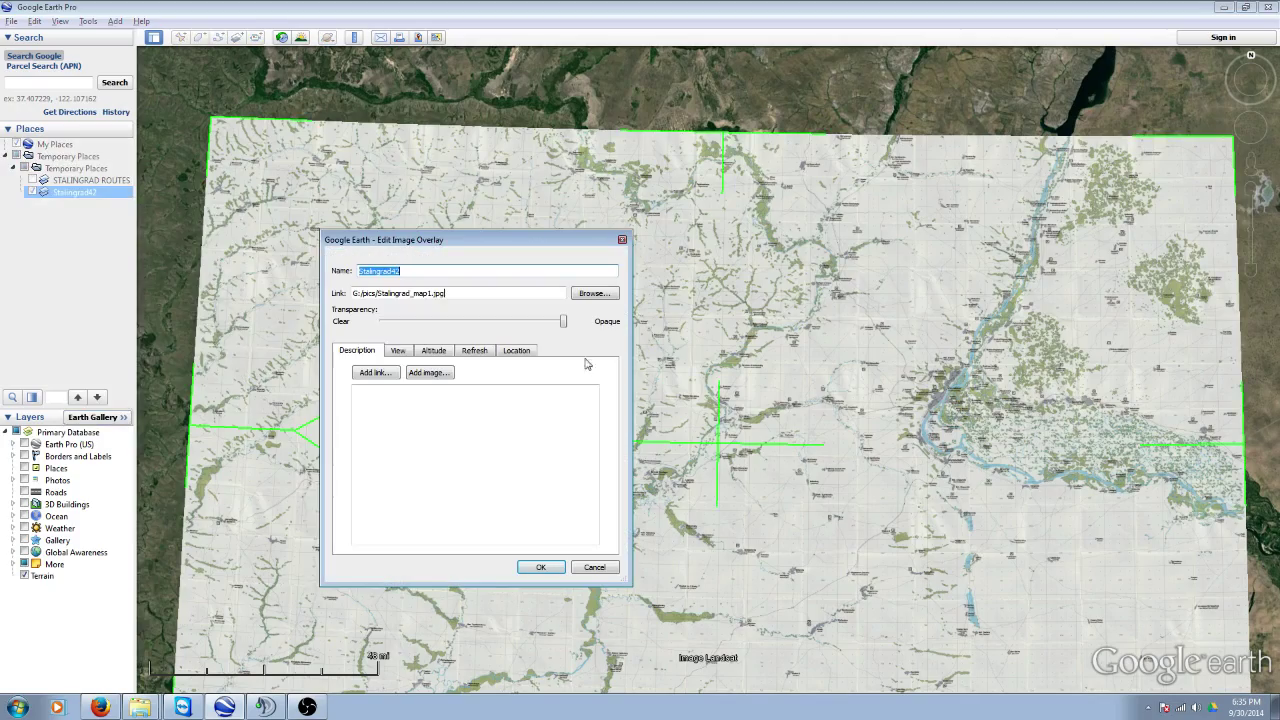
left_click_drag(559, 323, 522, 326)
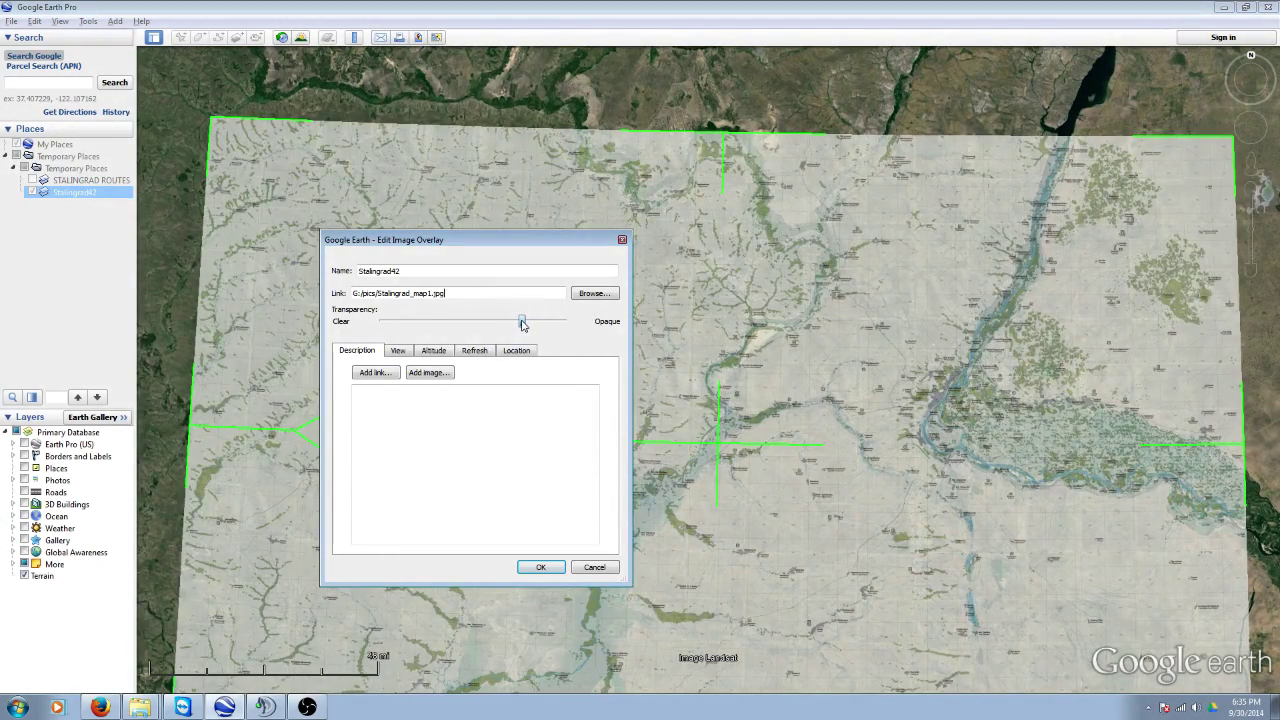
left_click_drag(531, 325, 535, 325)
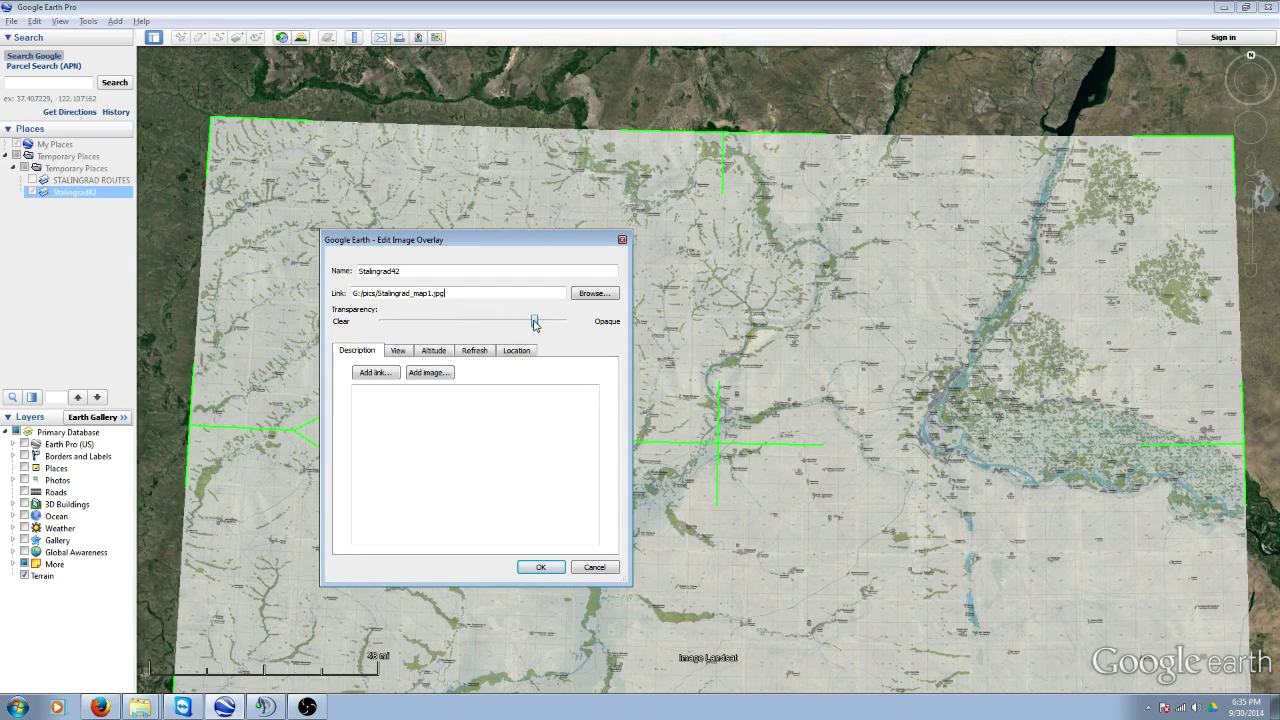
left_click(594, 567)
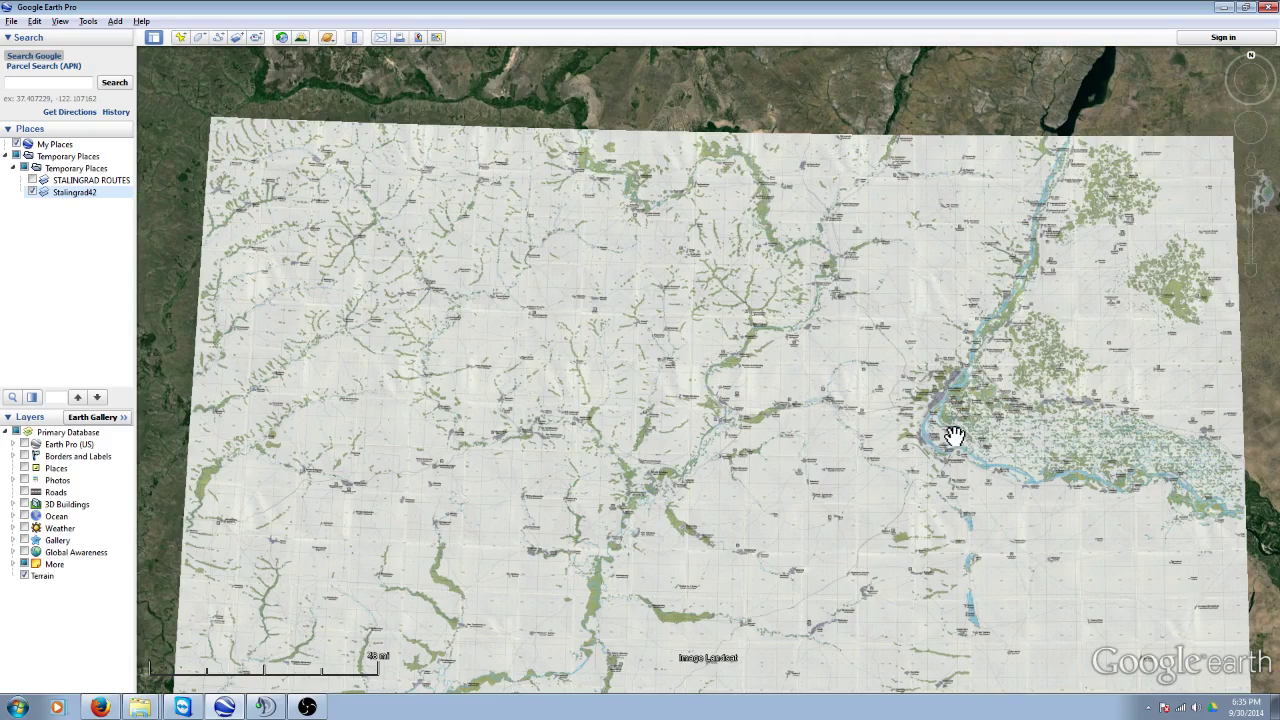
Step: Examine the overlay map up close along the river around Stalingrad and Krasnoarmeysk
left_click_drag(883, 581, 815, 478)
middle_click_drag(804, 294, 462, 718)
middle_click_drag(1006, 640, 1268, 452)
left_click_drag(930, 416, 815, 572)
middle_click_drag(686, 521, 692, 548)
scroll(694, 551, "up", 8)
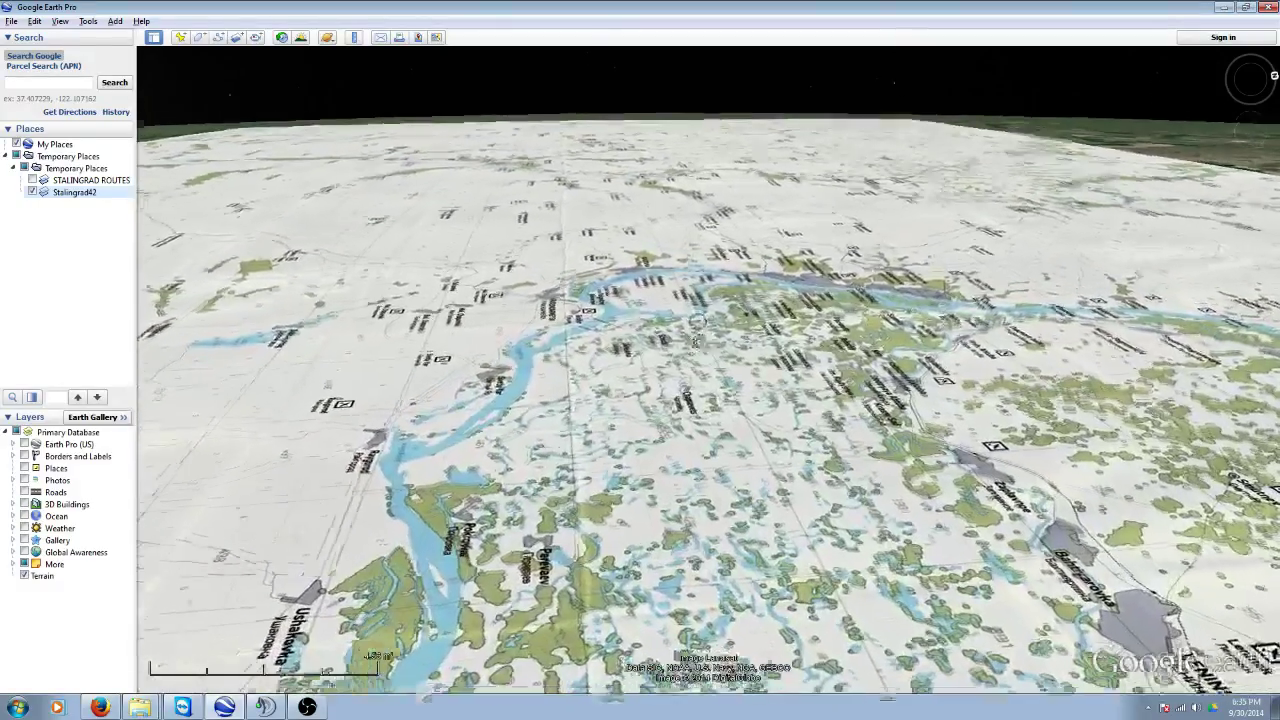
middle_click_drag(698, 341, 1076, 151)
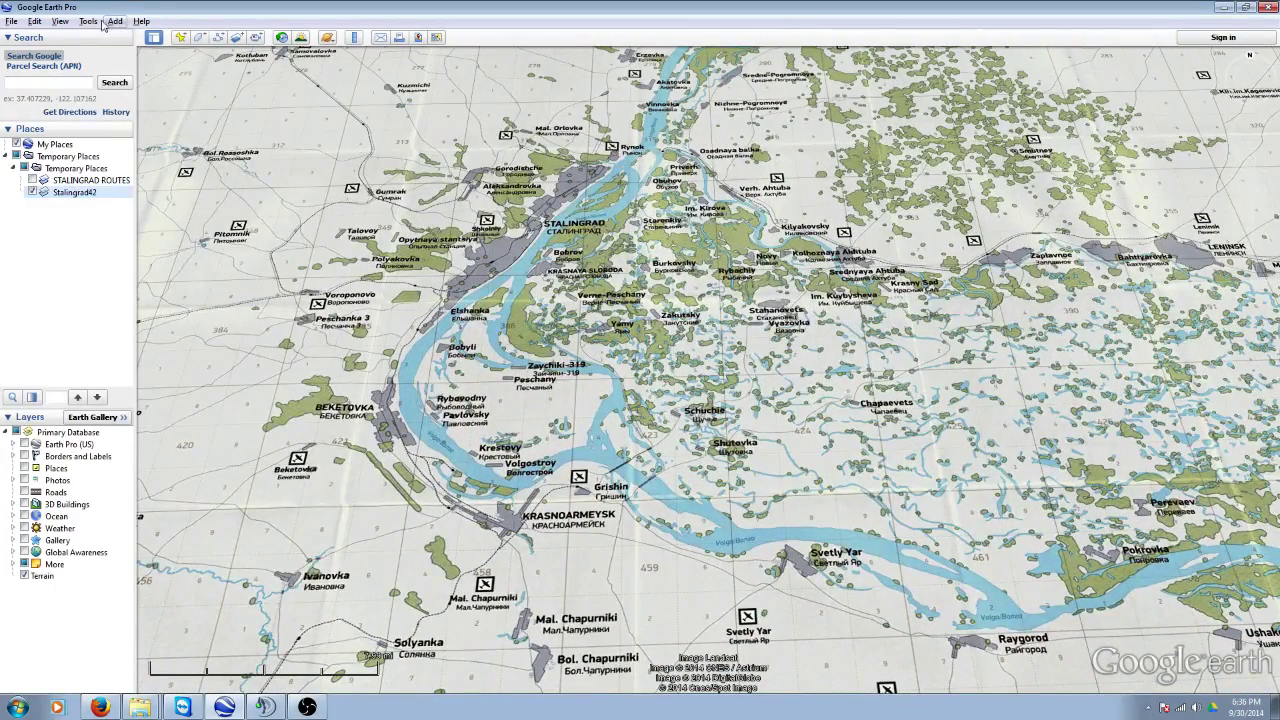
Step: Try to set the terrain elevation exaggeration above 3 in the 3D view options
left_click(88, 21)
left_click(114, 143)
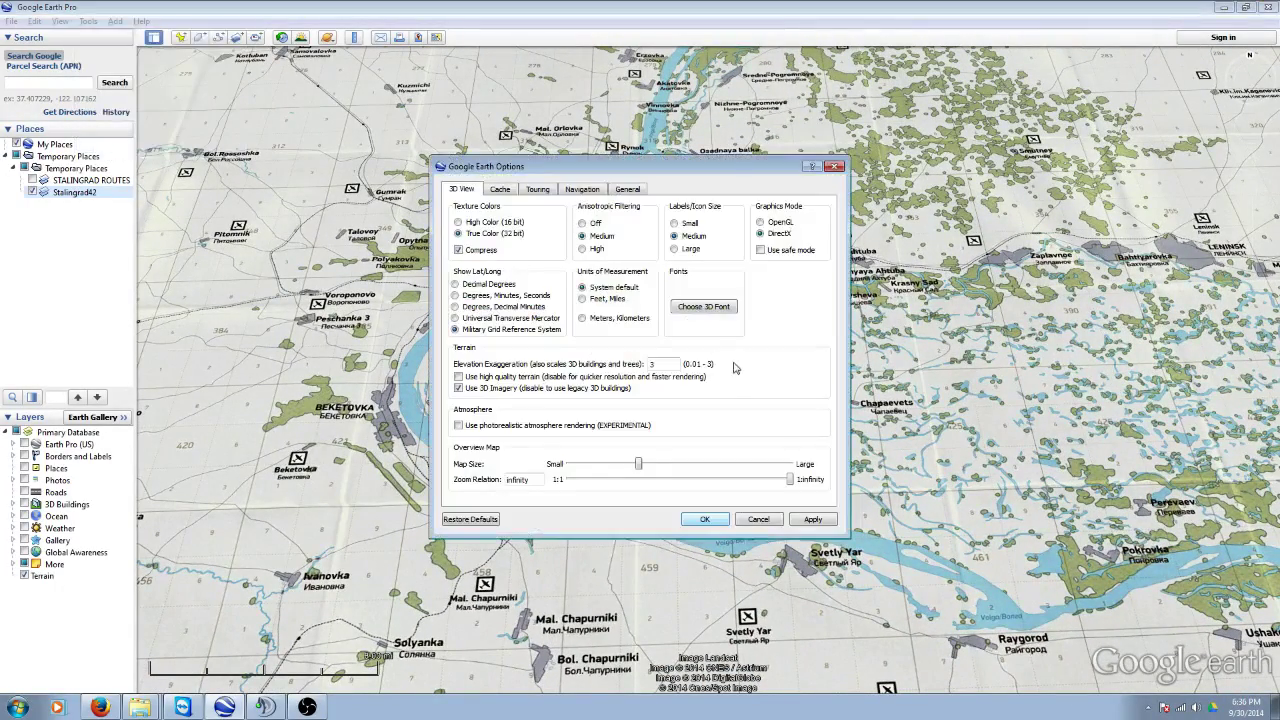
double_click(662, 366)
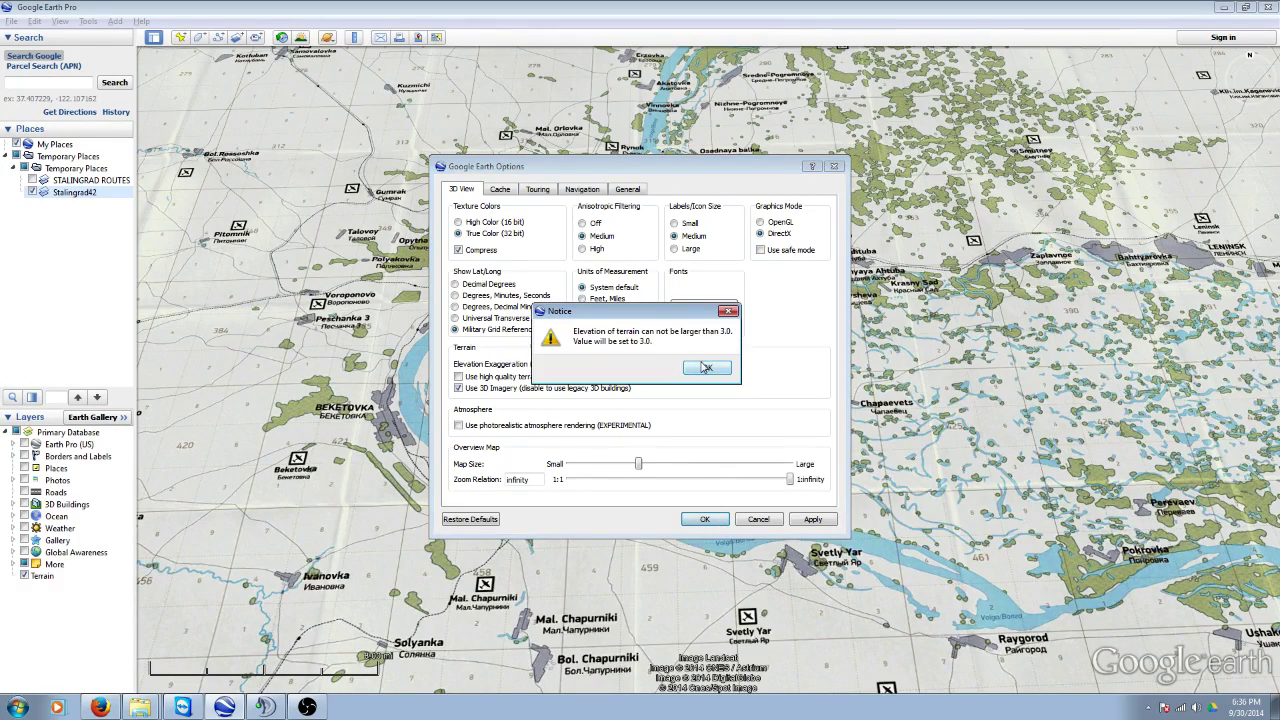
left_click(706, 368)
Step: Examine the Stalingrad42 overlay in a tilted perspective towards the horizon and up close around Krasnoarmeysk
left_click_drag(643, 420, 742, 546)
scroll(677, 546, "down", 2)
middle_click_drag(650, 543, 600, 609)
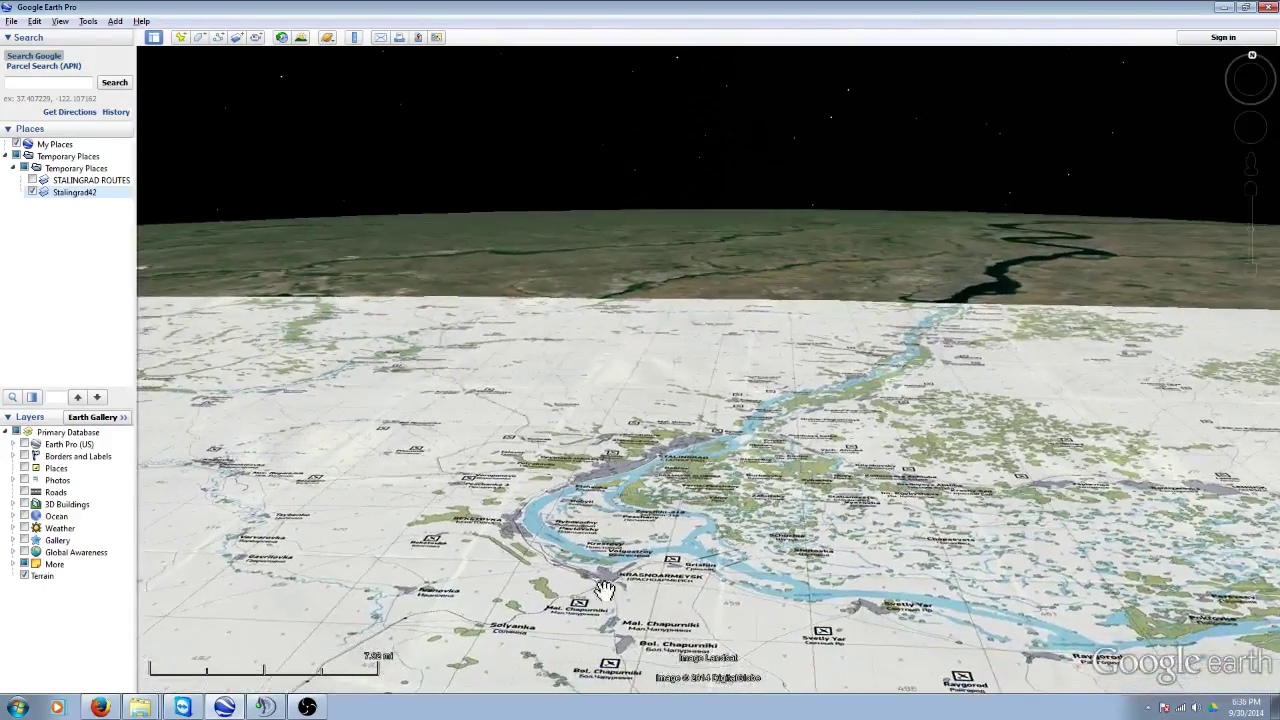
scroll(590, 624, "up", 7)
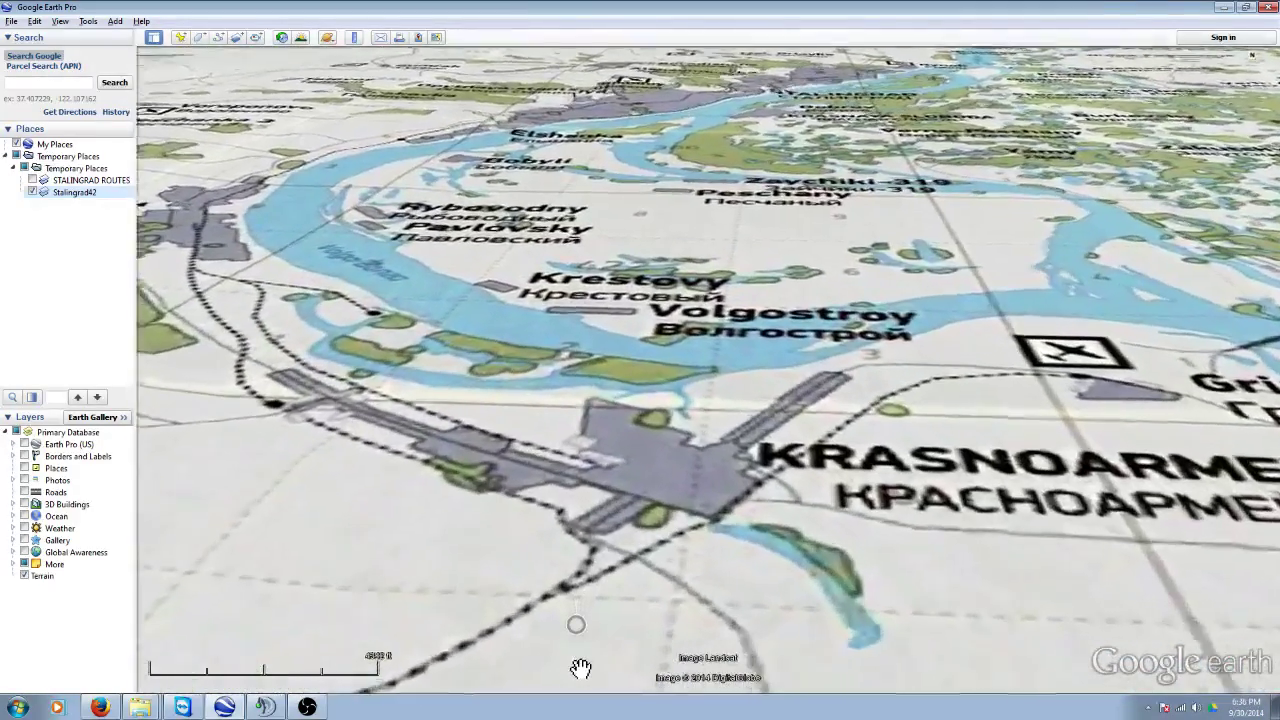
middle_click_drag(569, 446, 608, 200)
scroll(614, 240, "down", 4)
scroll(645, 302, "down", 3)
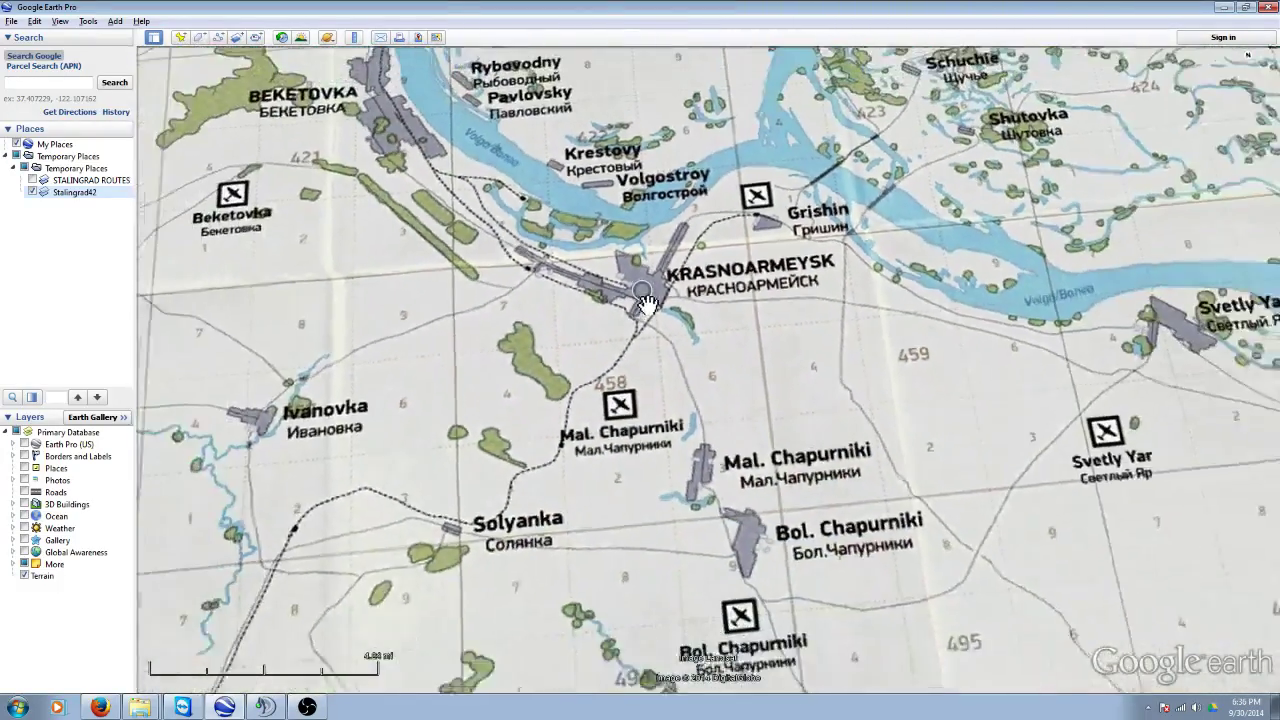
Step: Hide the Stalingrad42 overlay and show the STALINGRAD ROUTES overlay instead
scroll(645, 302, "down", 3)
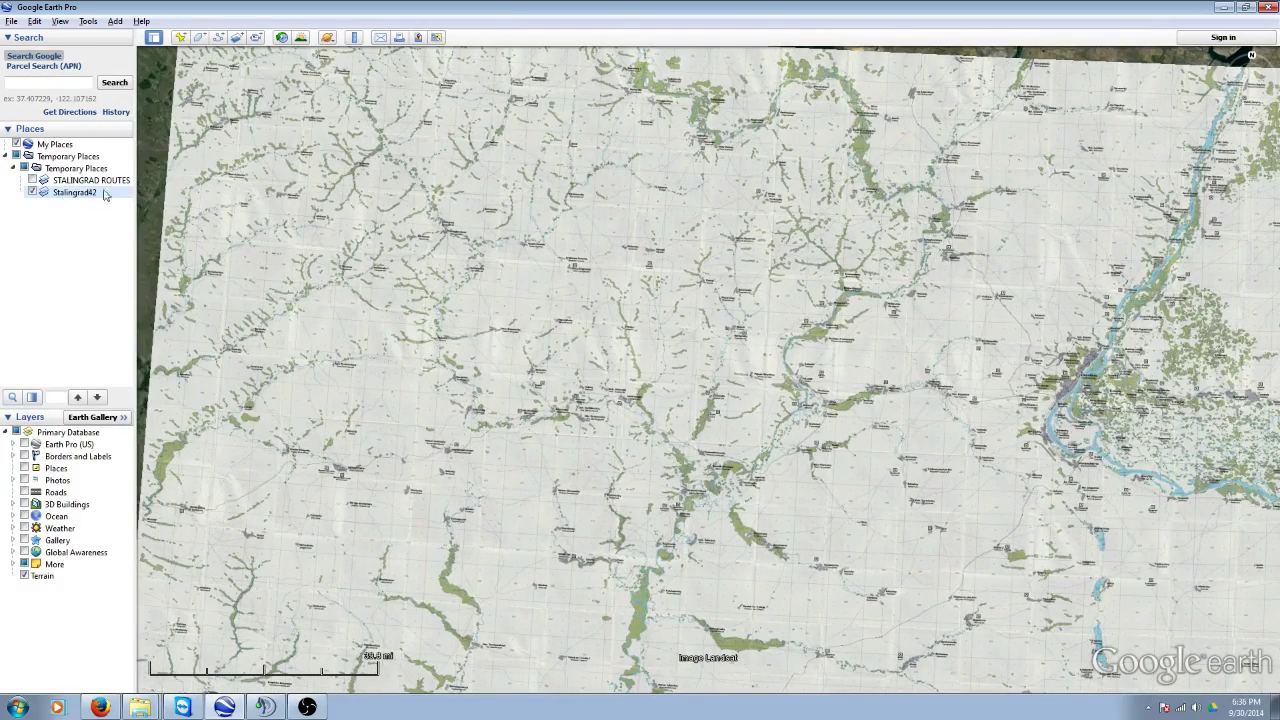
left_click(33, 192)
left_click(33, 180)
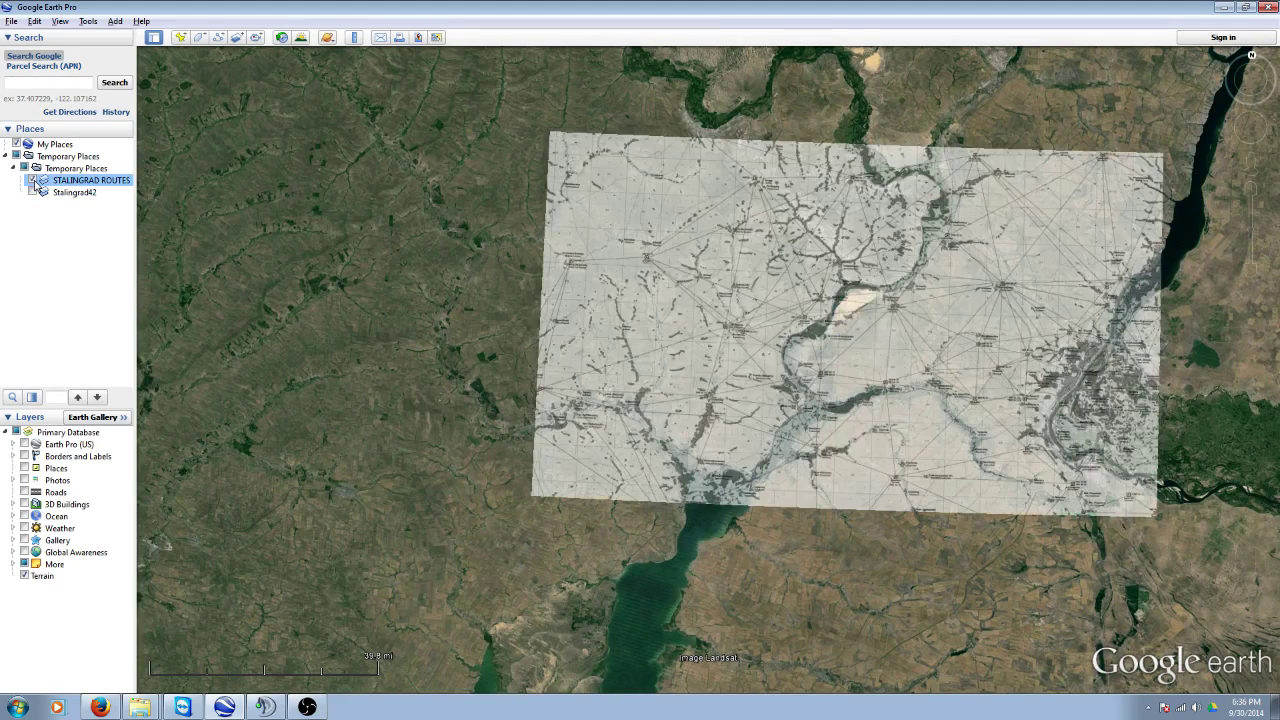
Step: Examine the route lines and runway labels on the STALINGRAD ROUTES overlay around Kalach and across its full extent
left_click_drag(823, 343, 611, 423)
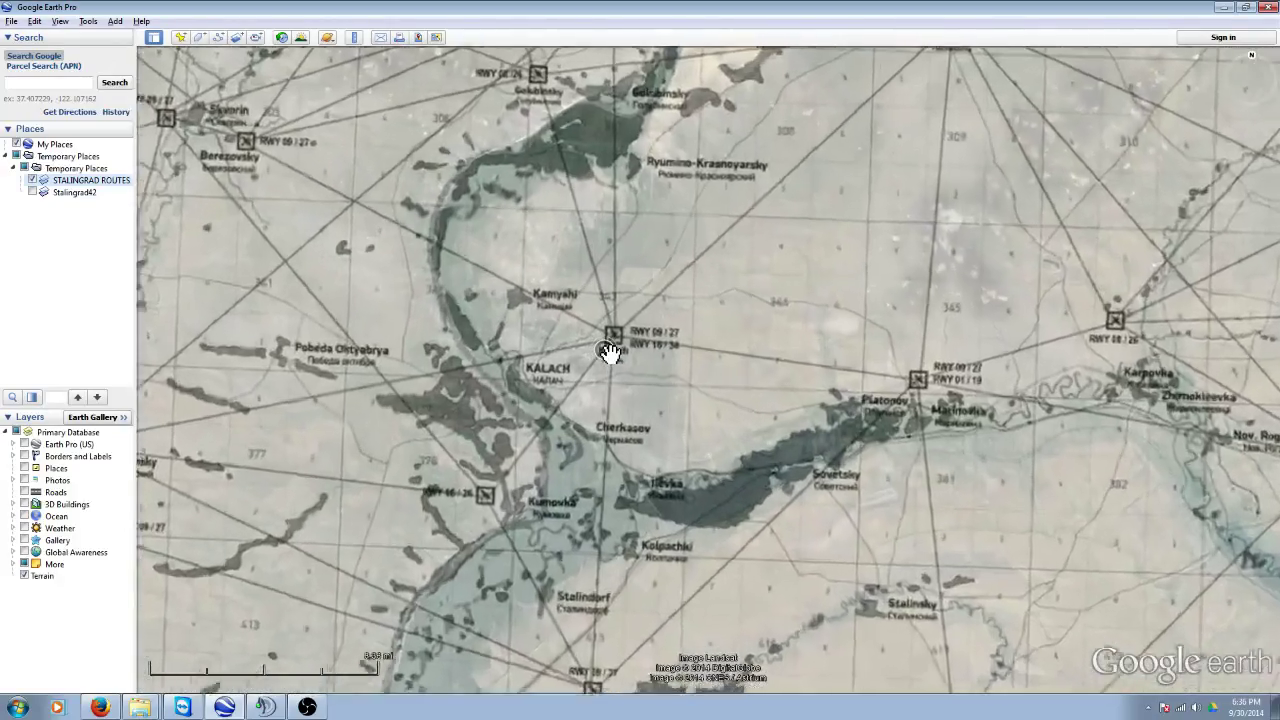
scroll(610, 358, "down", 5)
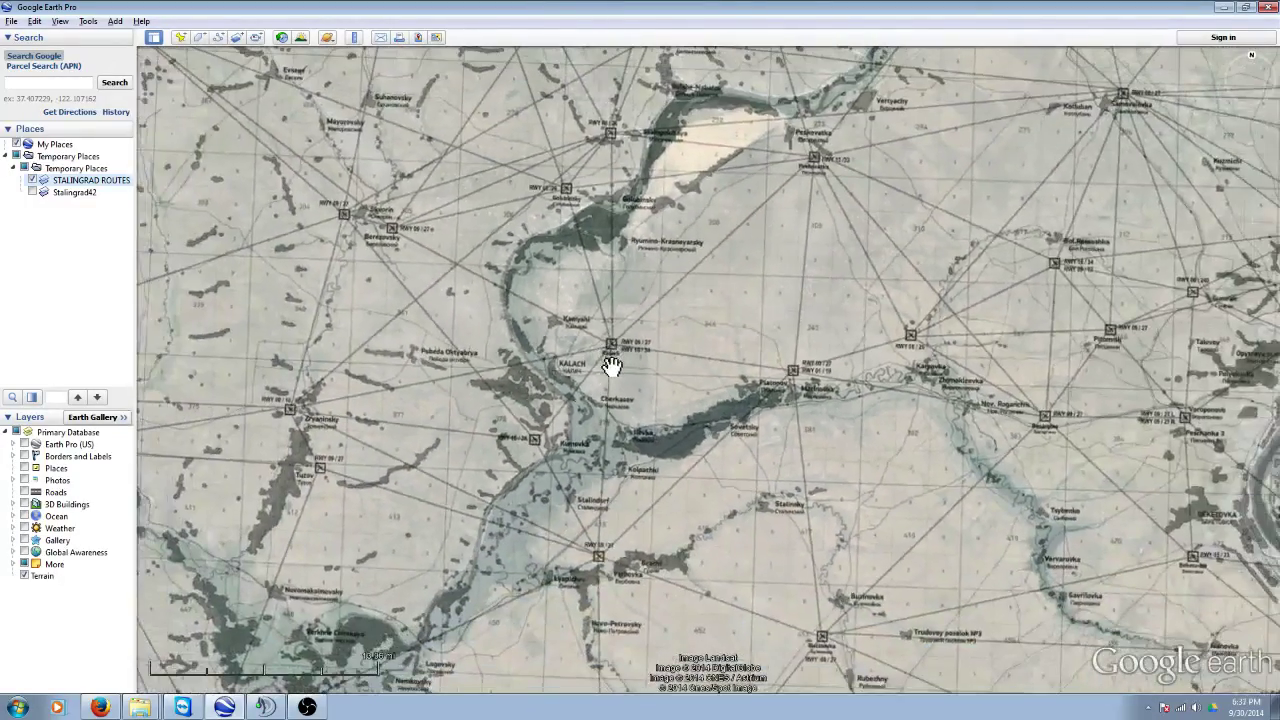
scroll(696, 441, "down", 3)
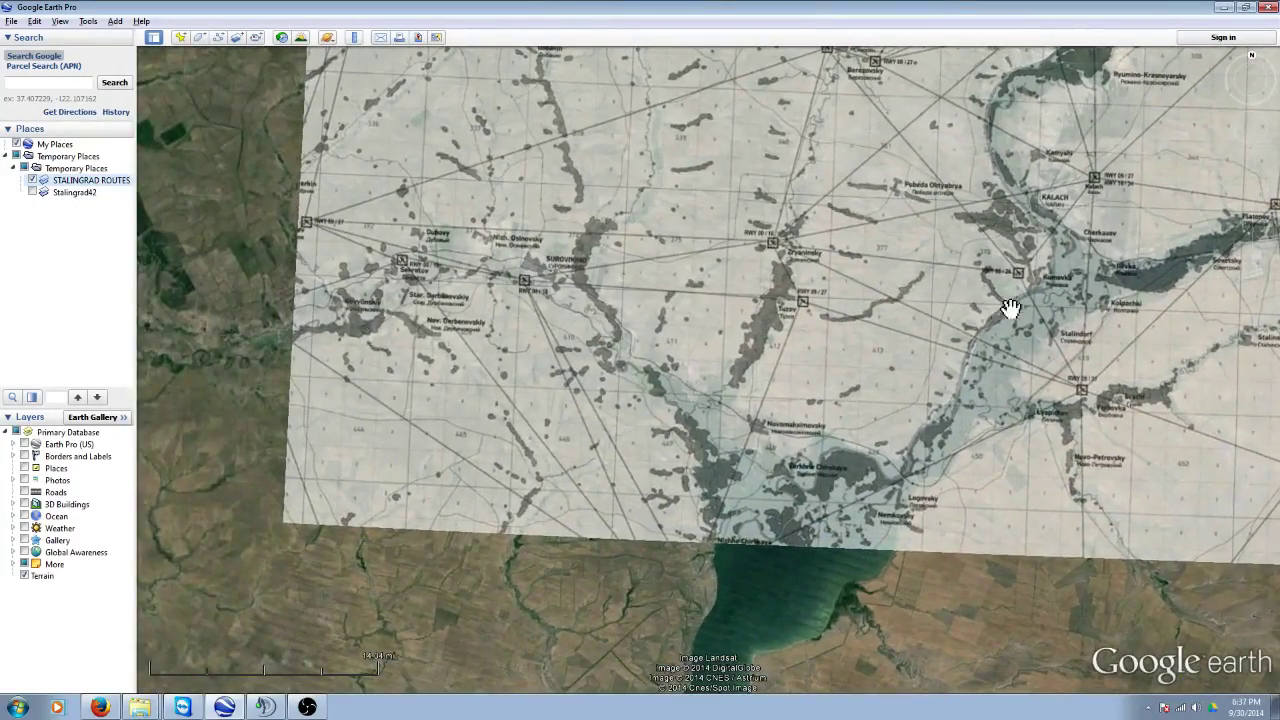
scroll(1006, 306, "up", 3)
scroll(746, 443, "down", 5)
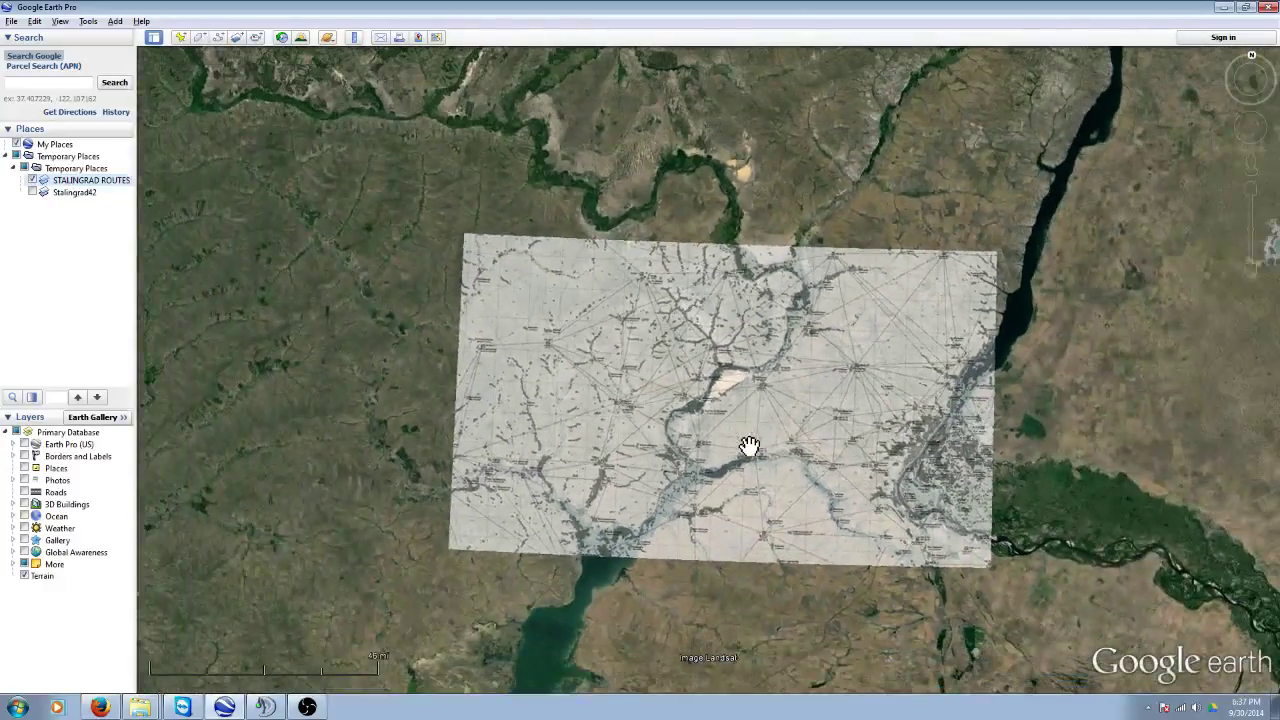
left_click_drag(880, 455, 771, 491)
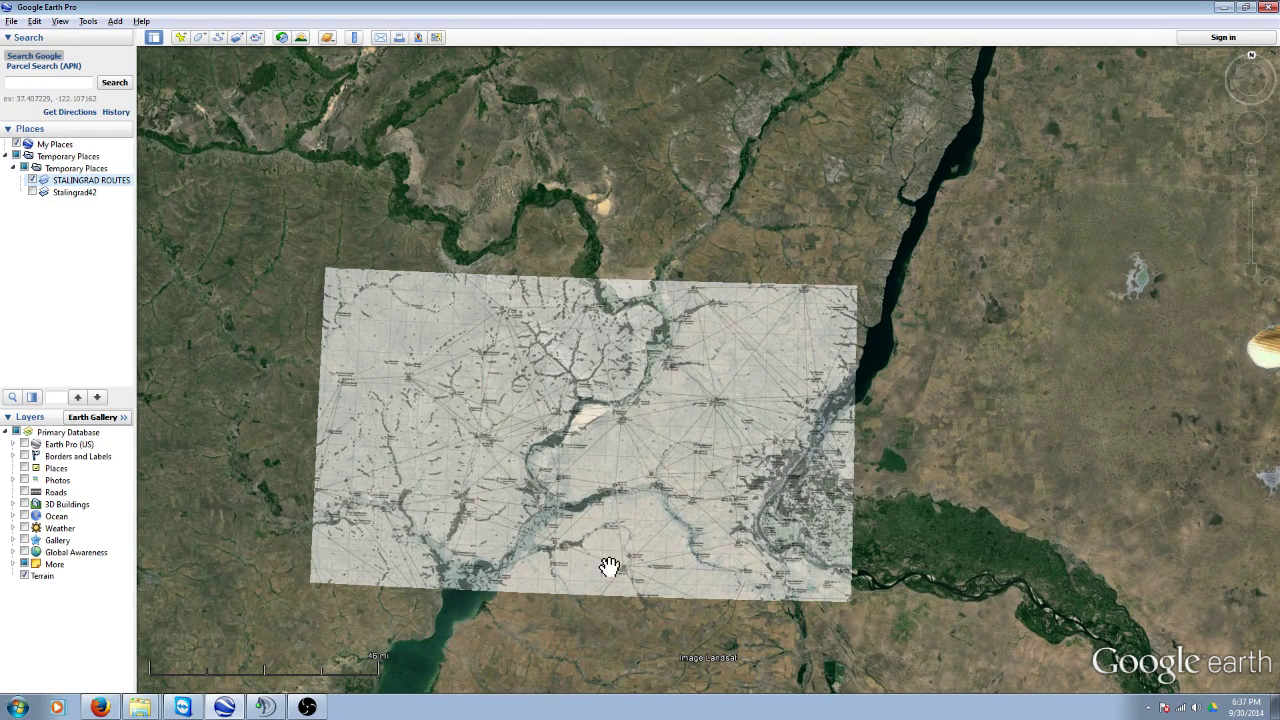
scroll(640, 500, "up", 3)
left_click_drag(638, 465, 743, 411)
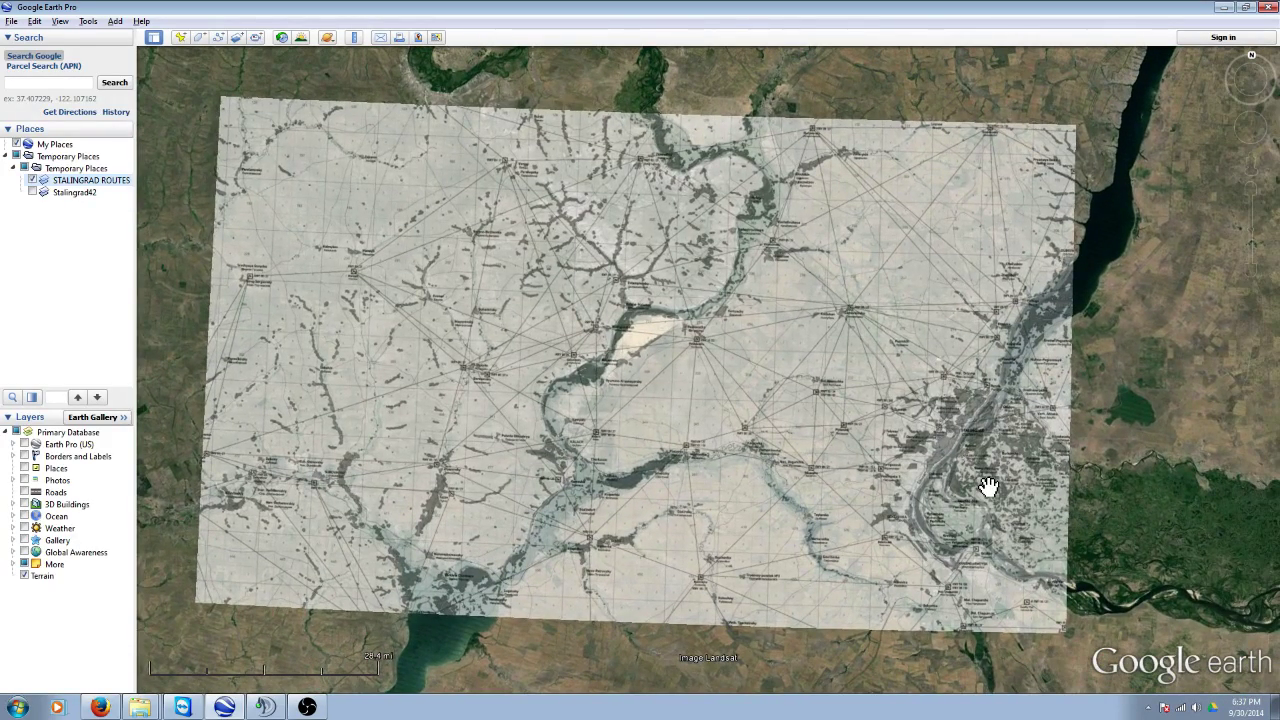
left_click_drag(809, 480, 837, 480)
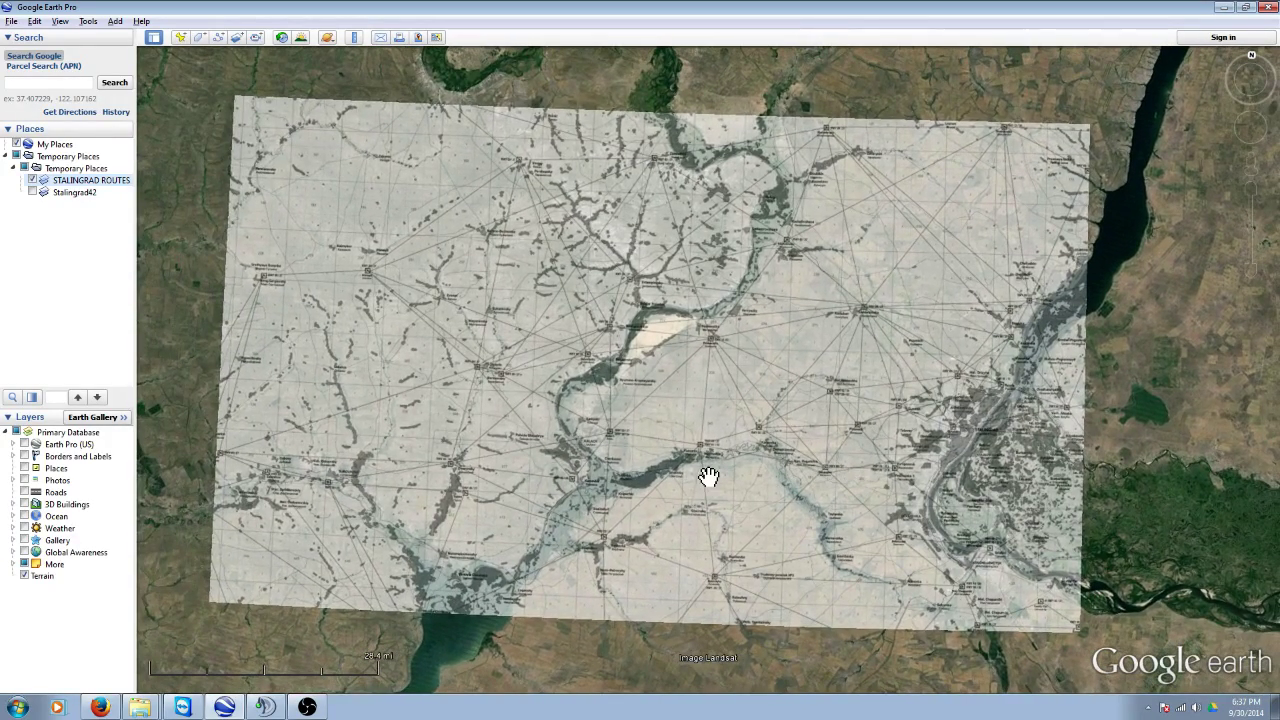
scroll(700, 440, "down", 2)
scroll(717, 398, "up", 5)
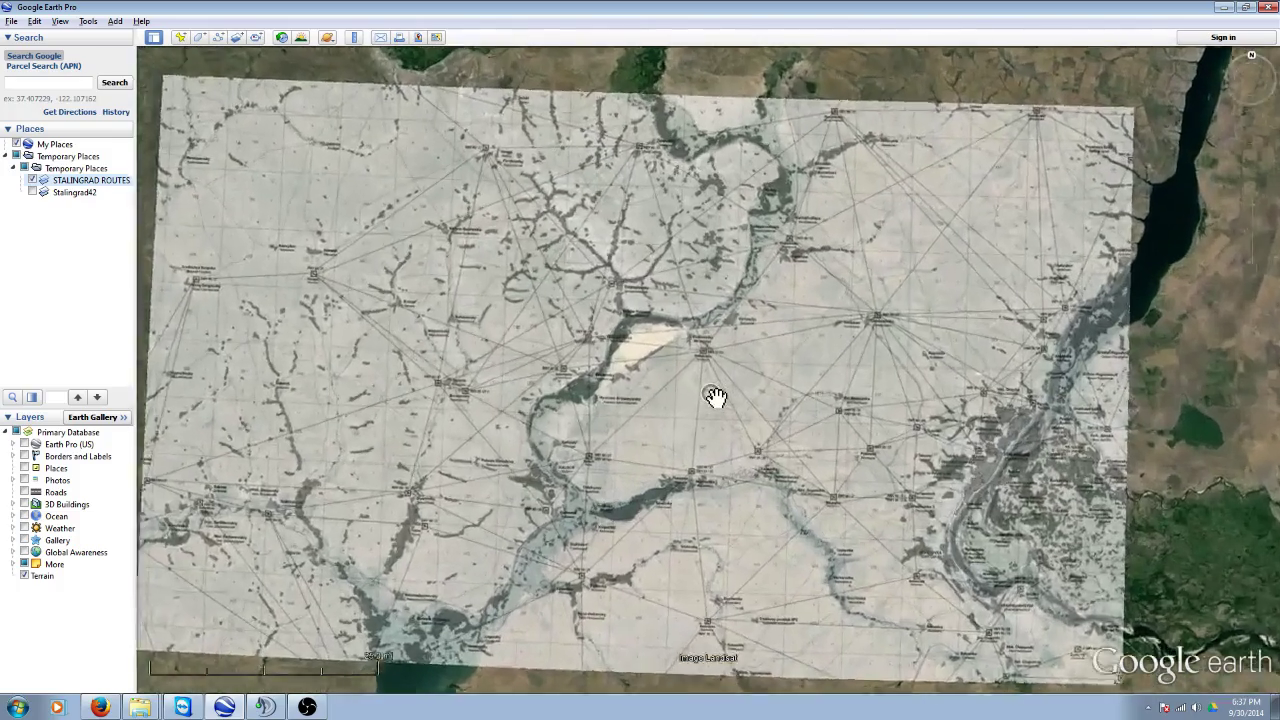
scroll(717, 398, "down", 5)
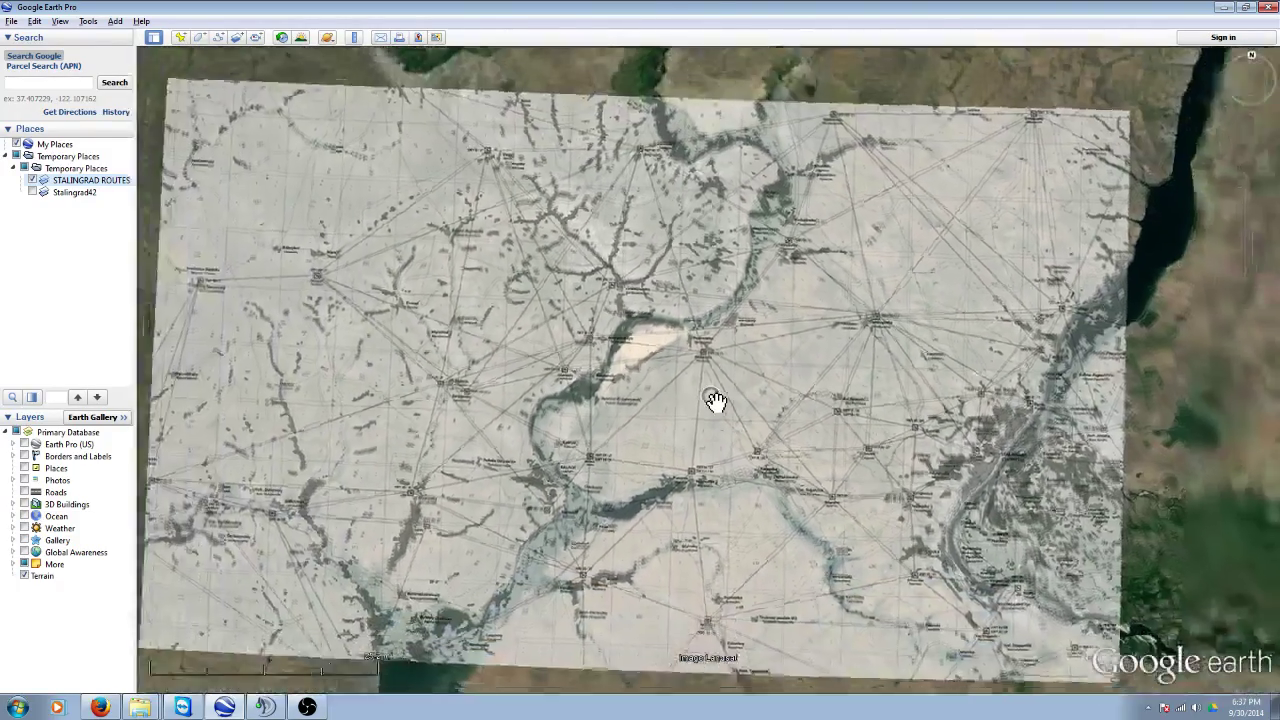
left_click_drag(657, 429, 689, 423)
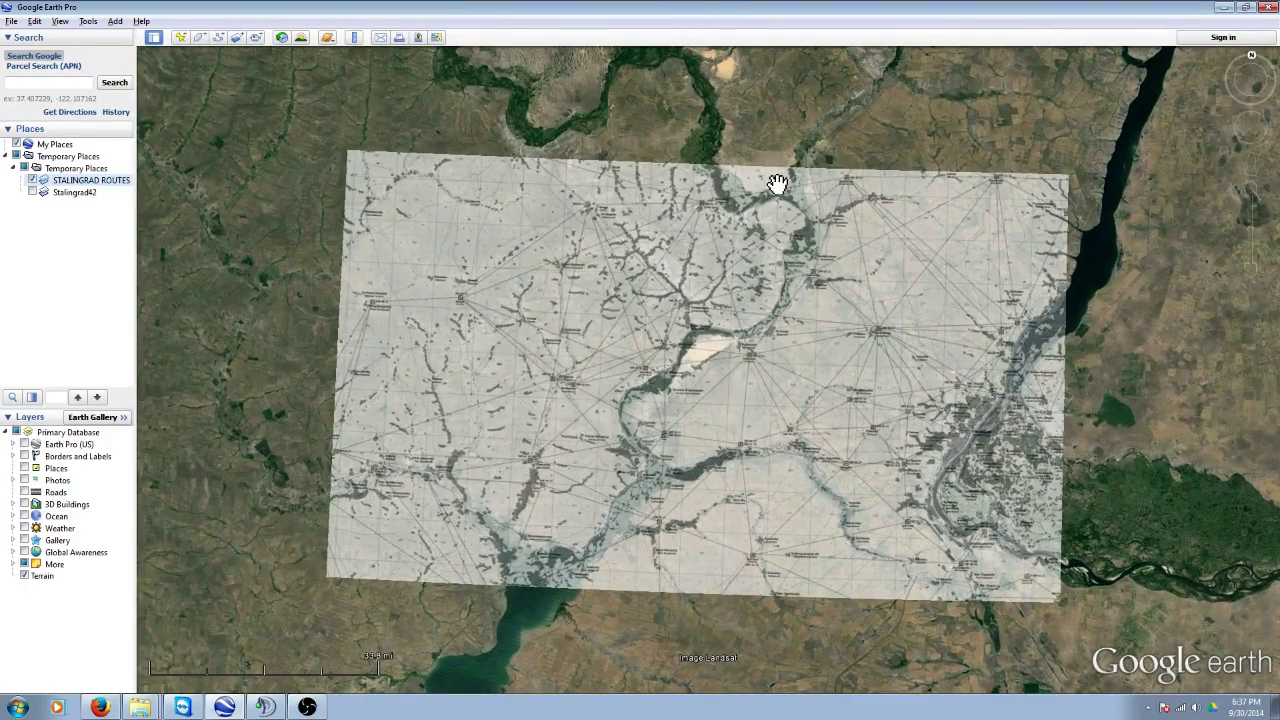